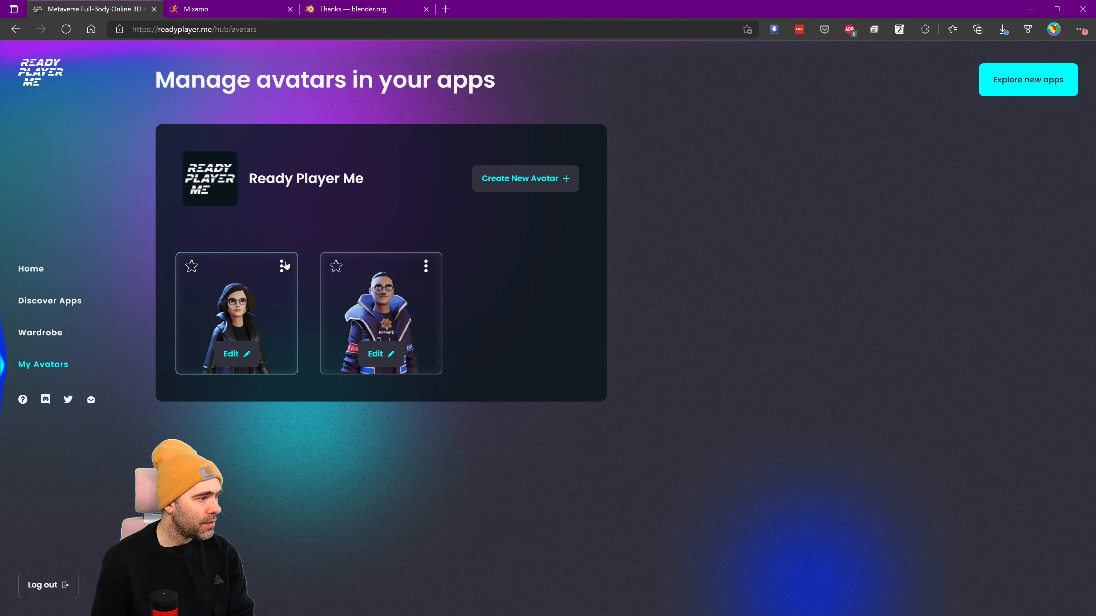
Download the first avatar, the woman with glasses, as a .glb file and save it in Downloads as RPM_Avatar01.
left_click(518, 247)
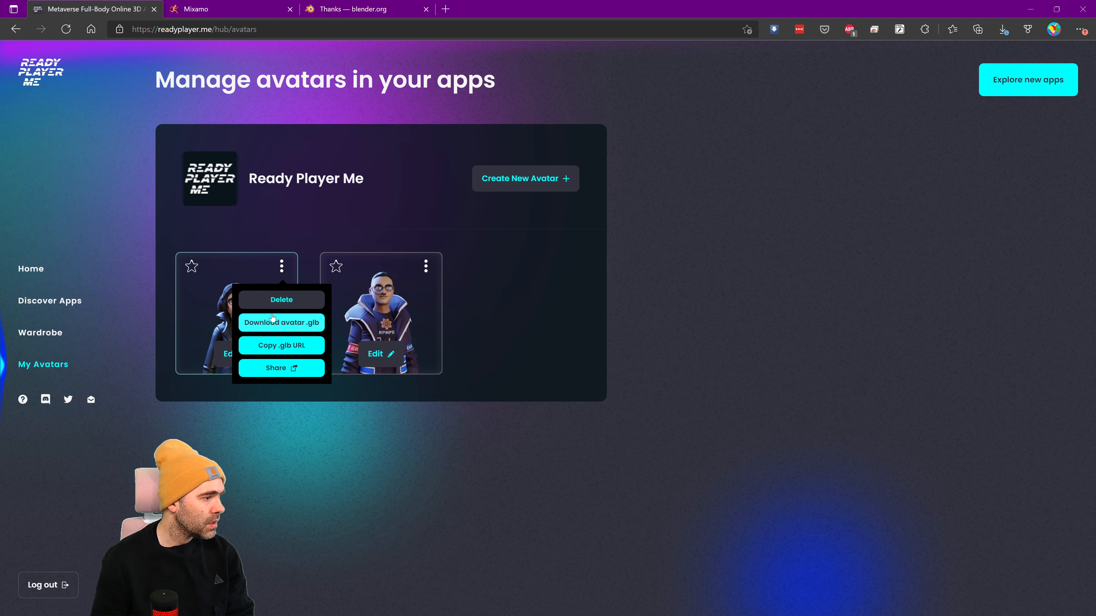
left_click(238, 323)
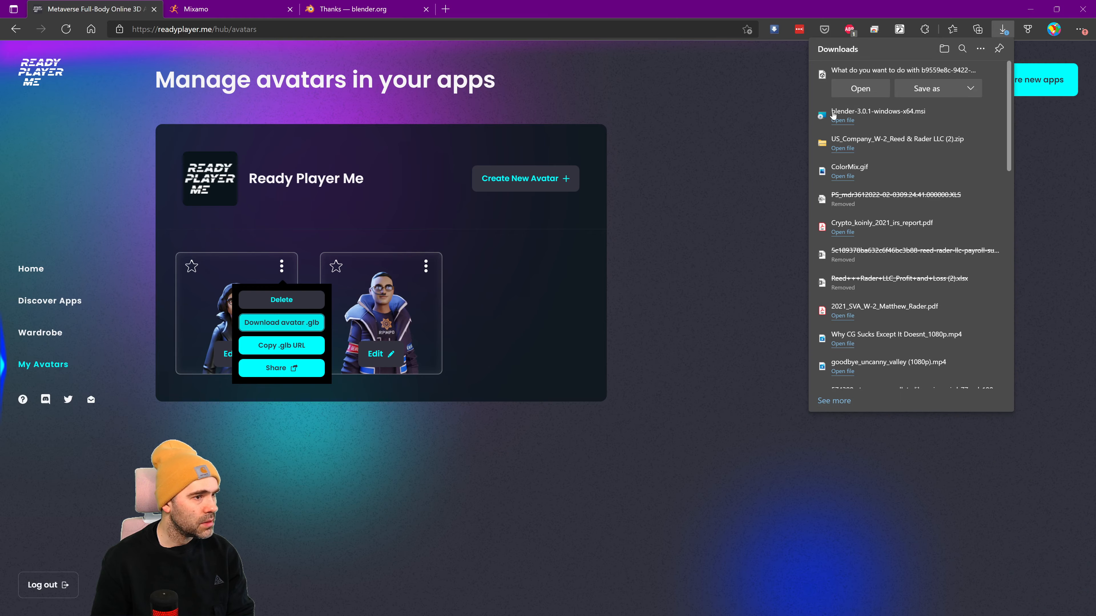
left_click(908, 91)
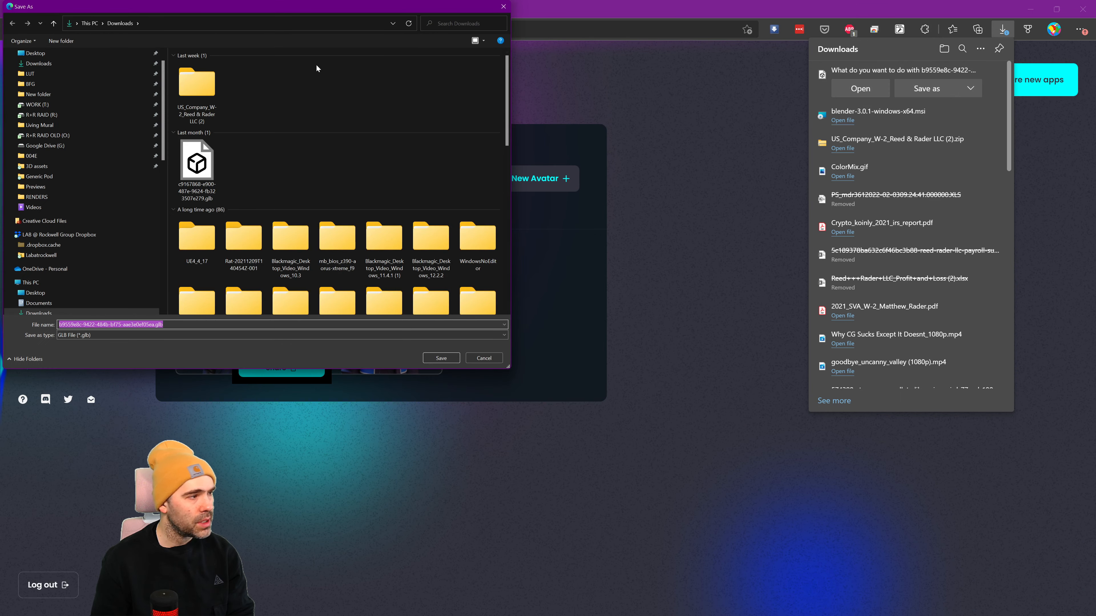
left_click_drag(241, 6, 663, 99)
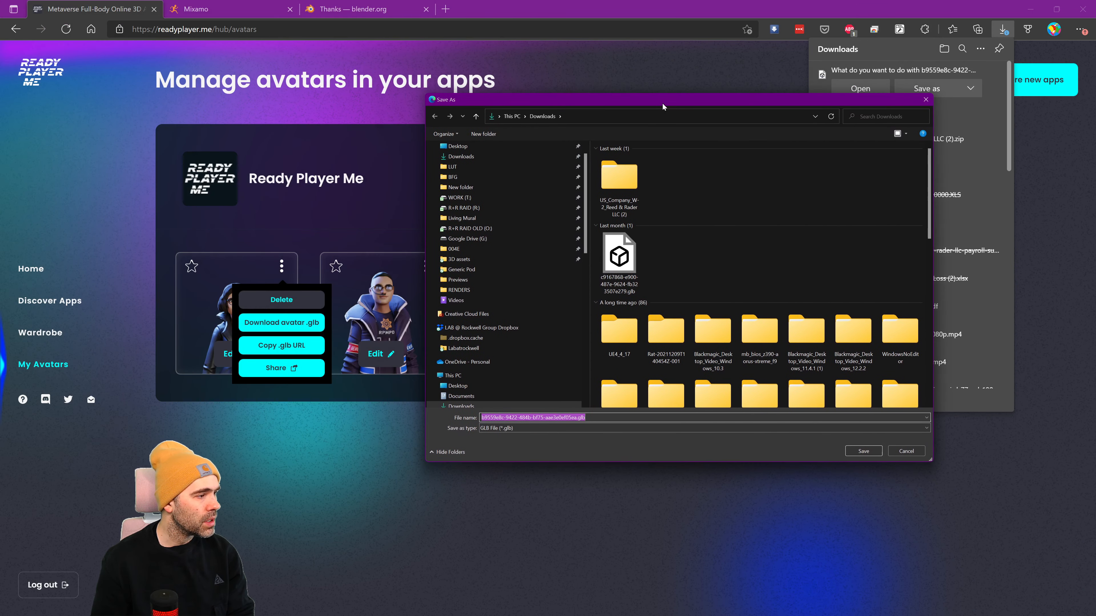
type("RP")
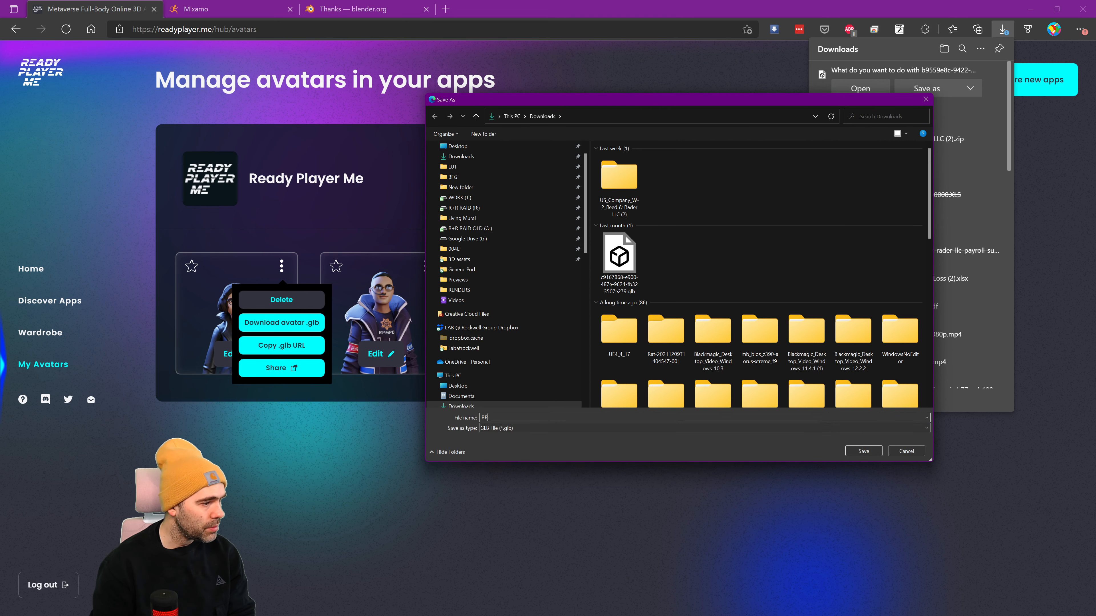
type("M_")
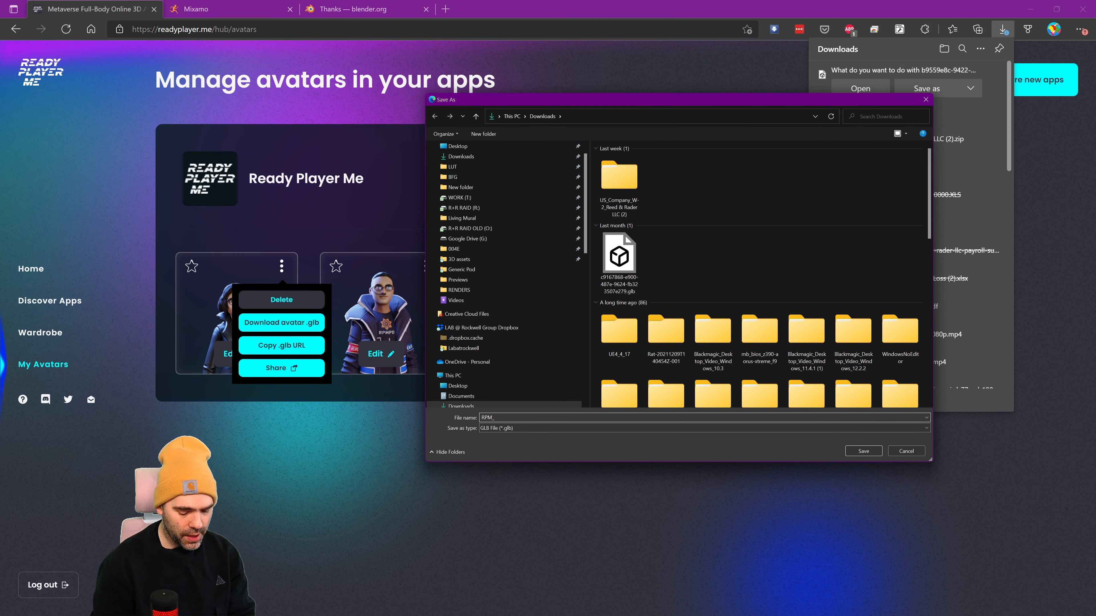
type("Avatar01")
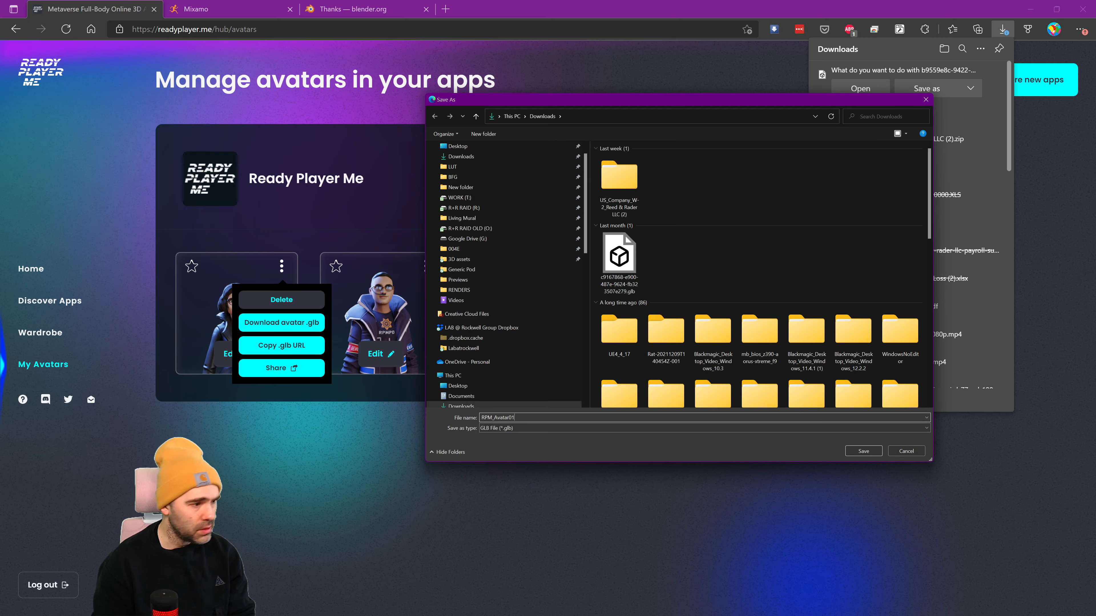
key("Return")
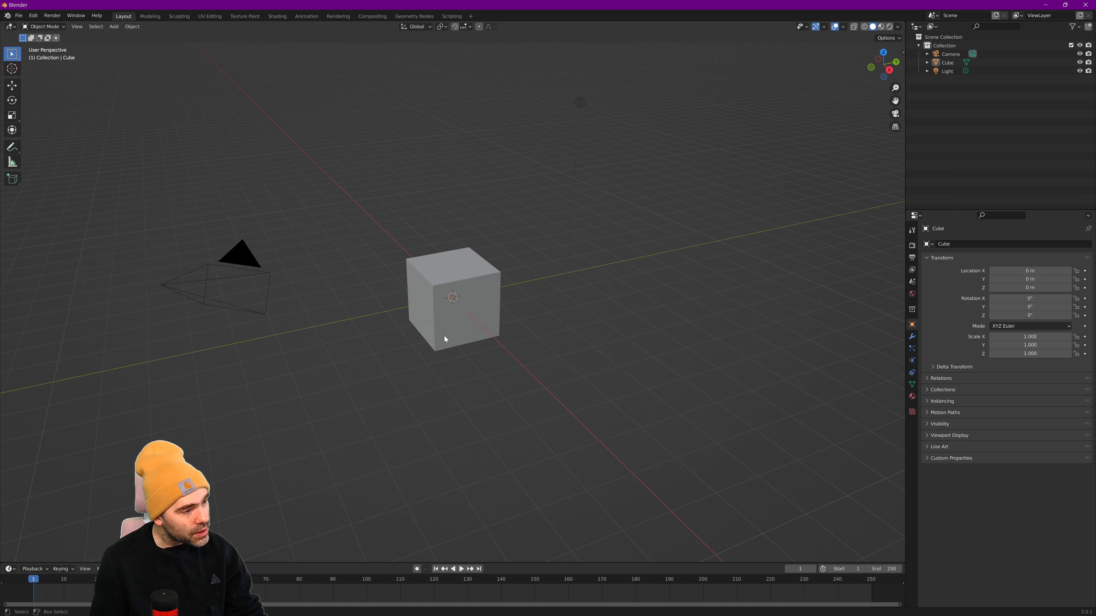
Delete the default cube, light and camera from the scene.
left_click(442, 296)
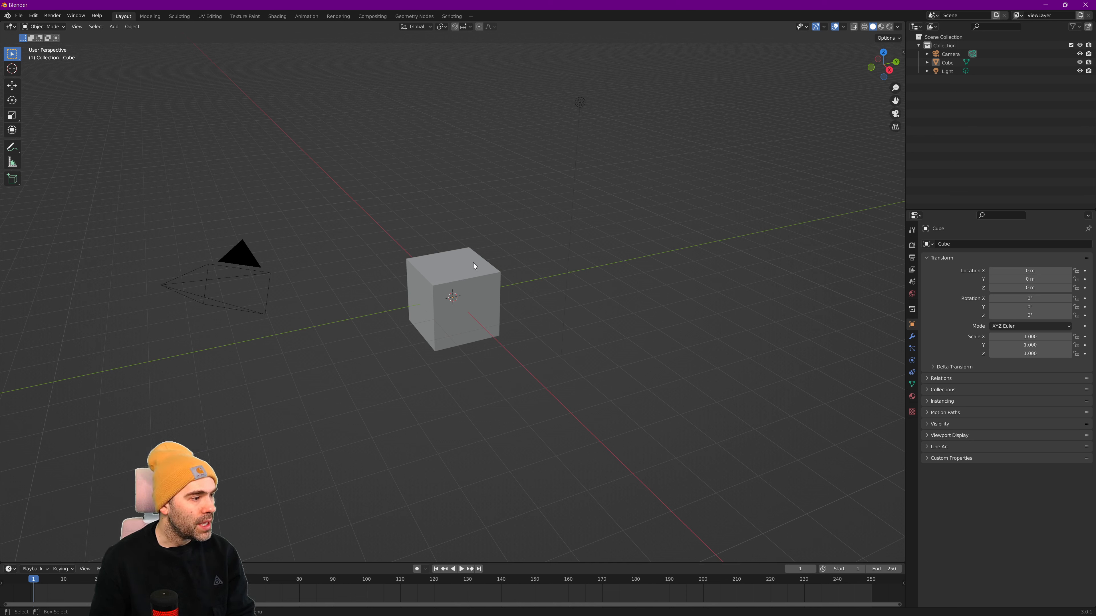
left_click_drag(352, 164, 572, 414)
left_click_drag(653, 459, 636, 415)
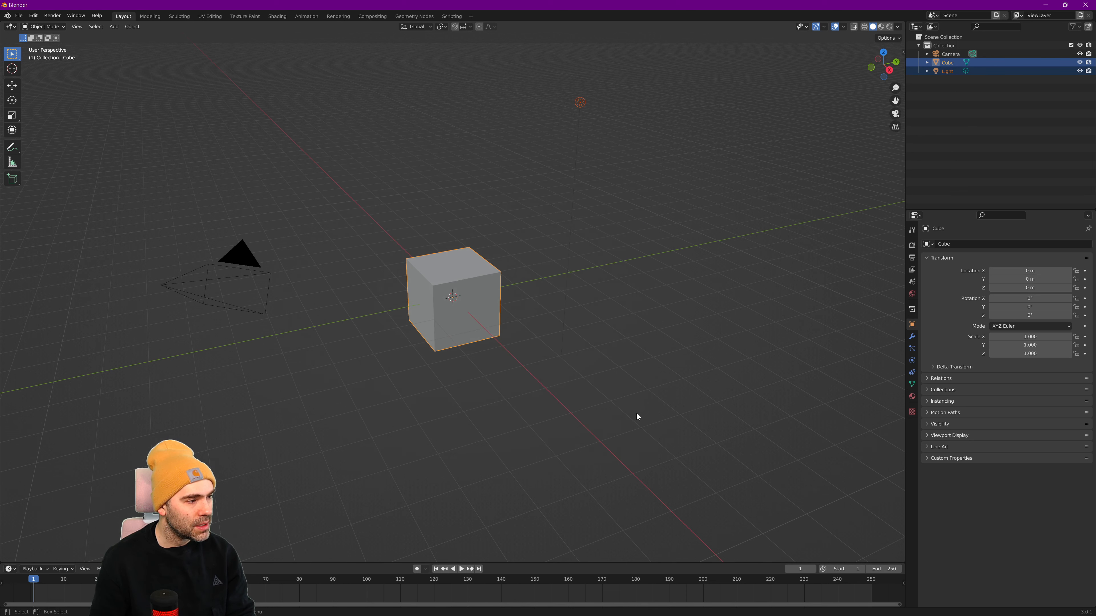
key("Delete")
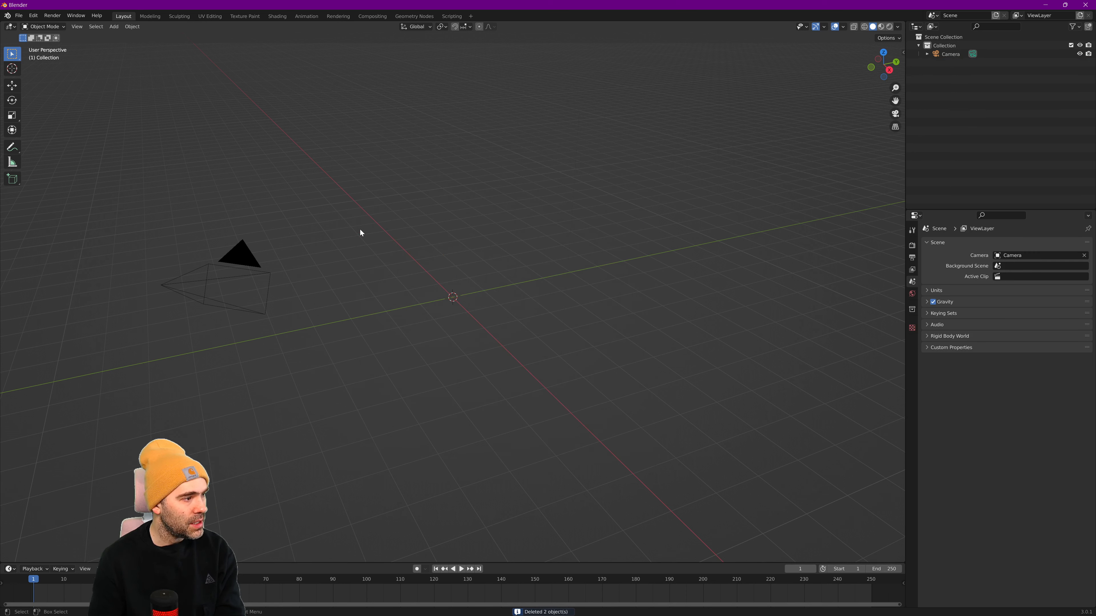
left_click(951, 54)
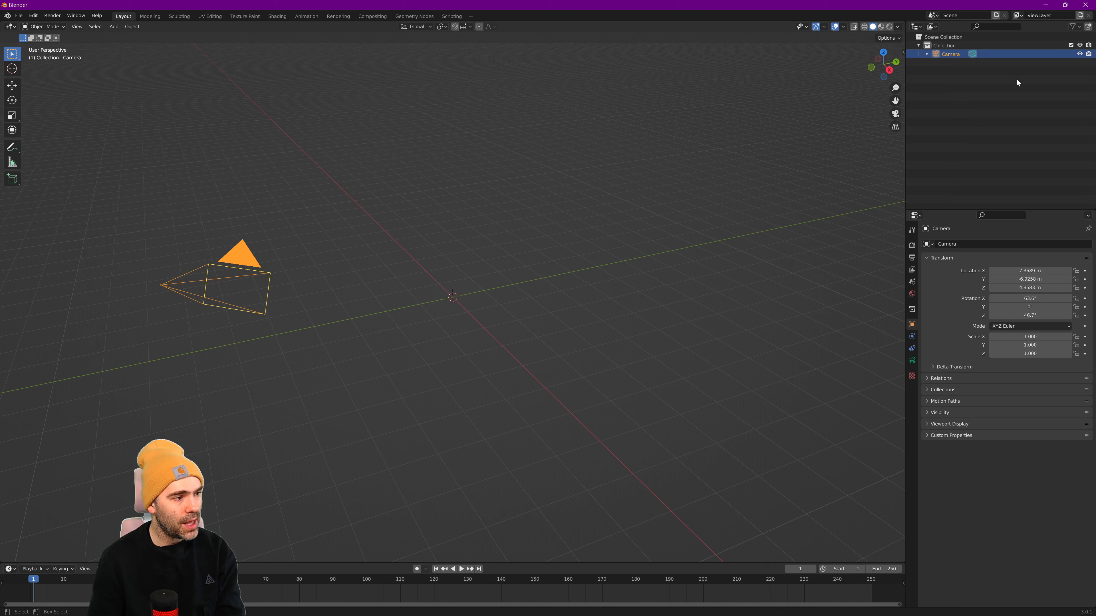
key("Delete")
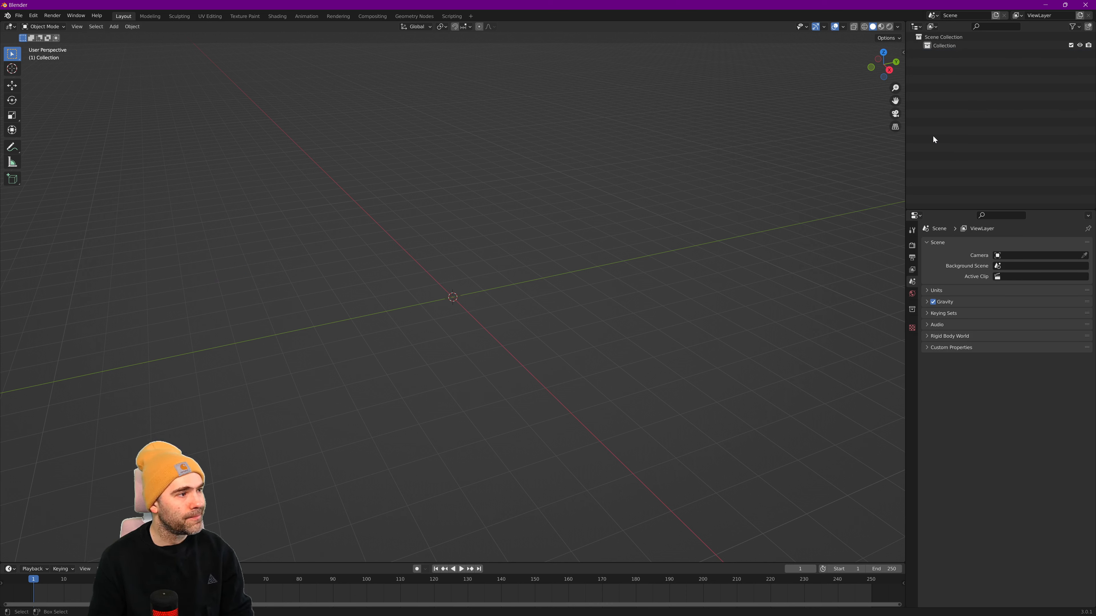
Import RPM_Avatar01.glb from the Downloads folder as glTF 2.0.
left_click(20, 15)
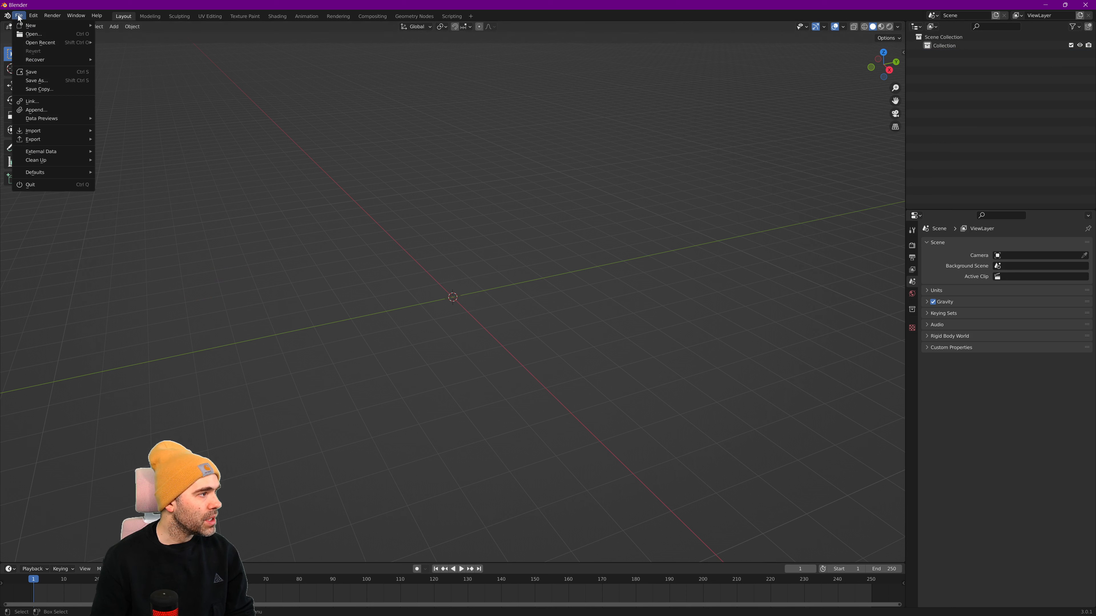
mouse_move(58, 132)
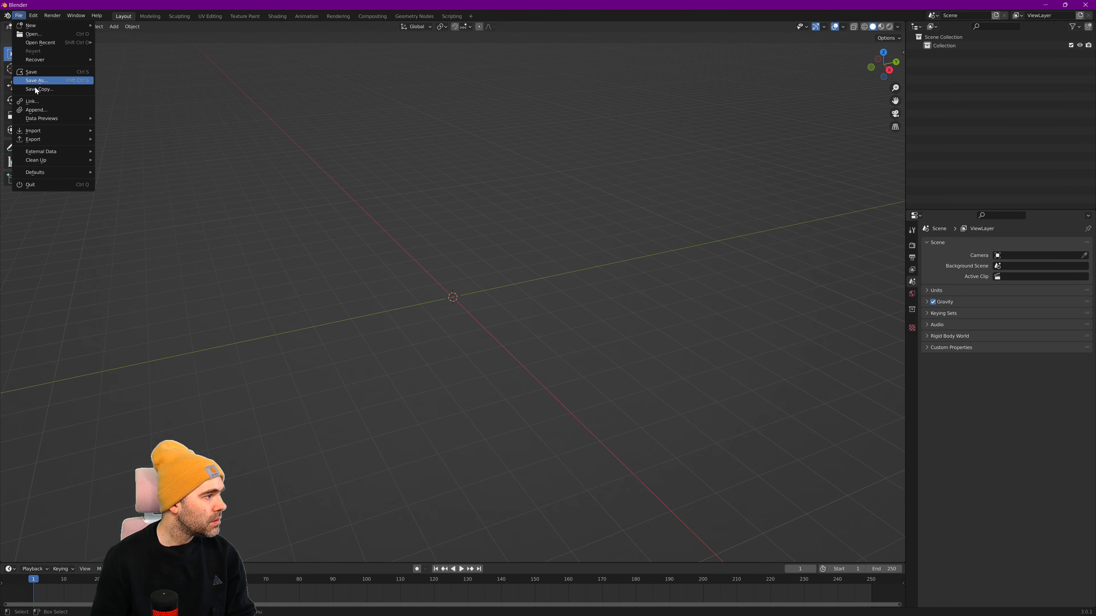
mouse_move(41, 131)
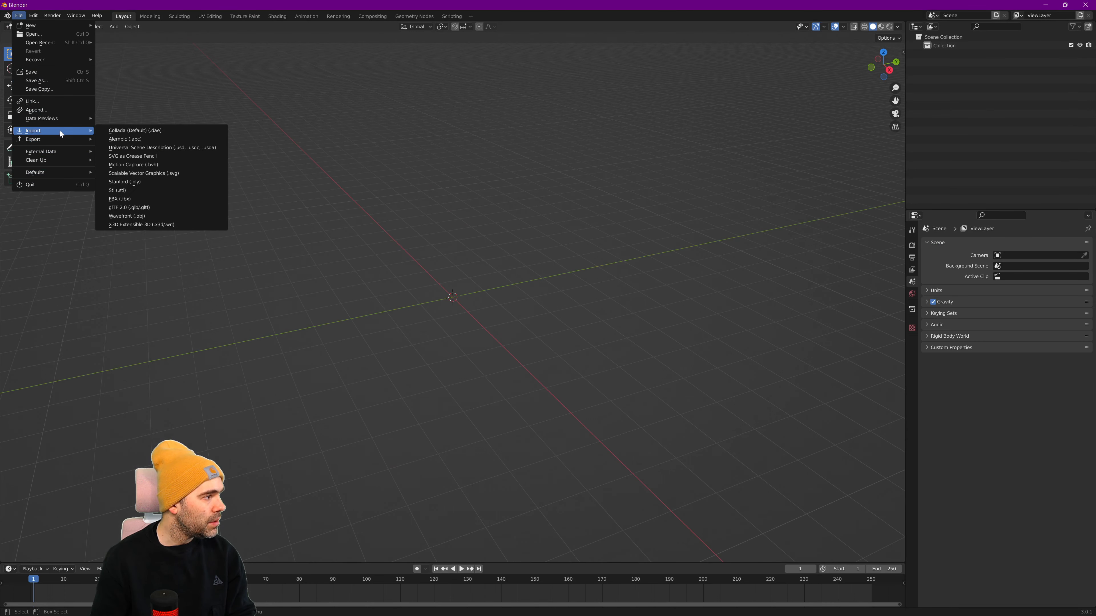
left_click(147, 208)
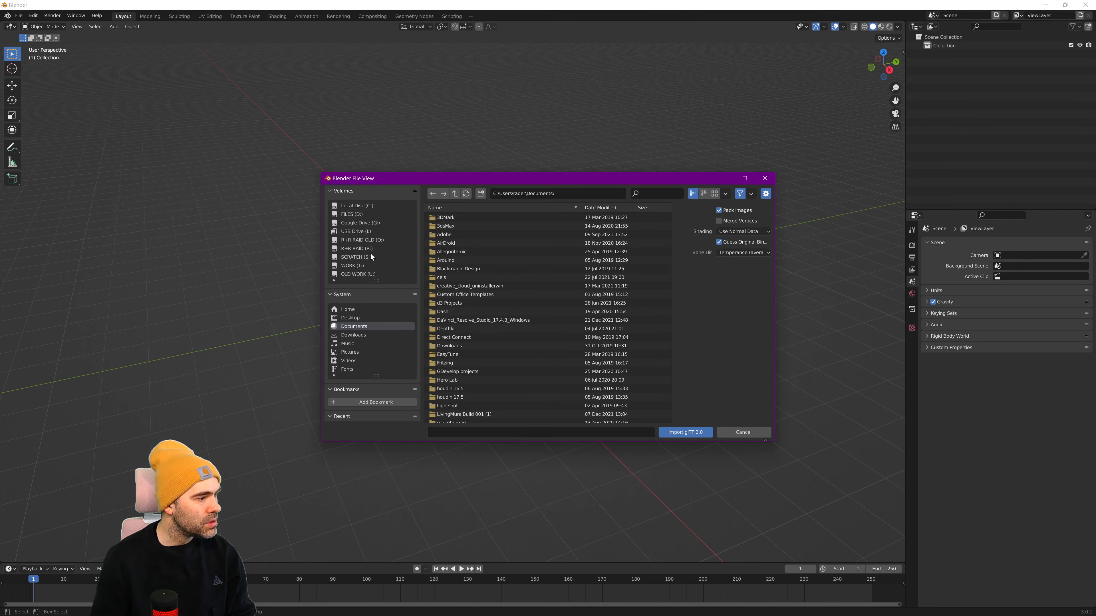
left_click(355, 336)
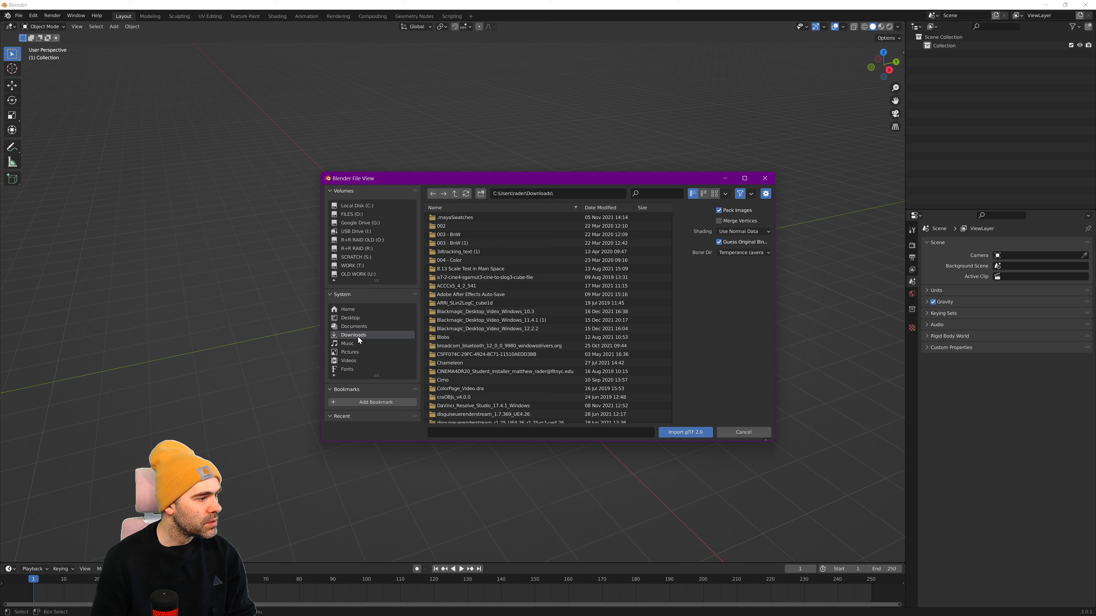
scroll(496, 237, "down", 10)
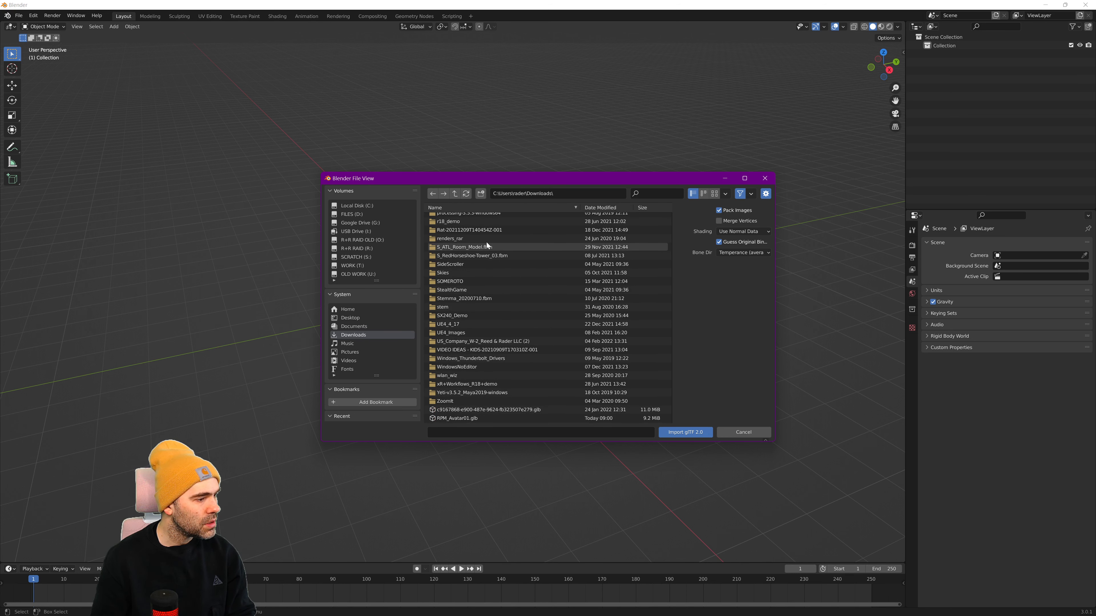
left_click(460, 421)
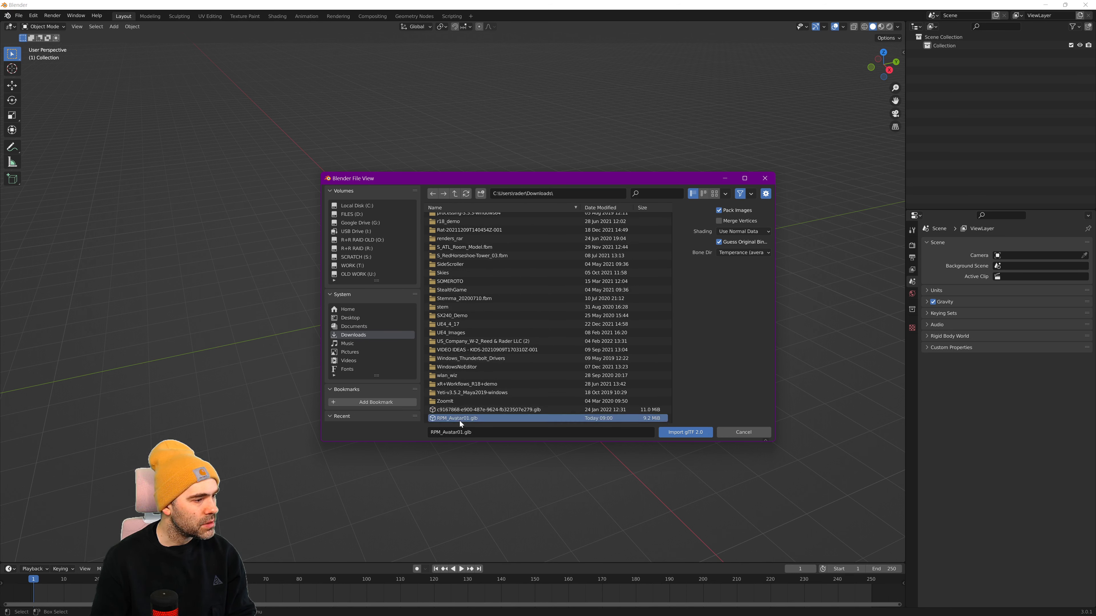
double_click(458, 420)
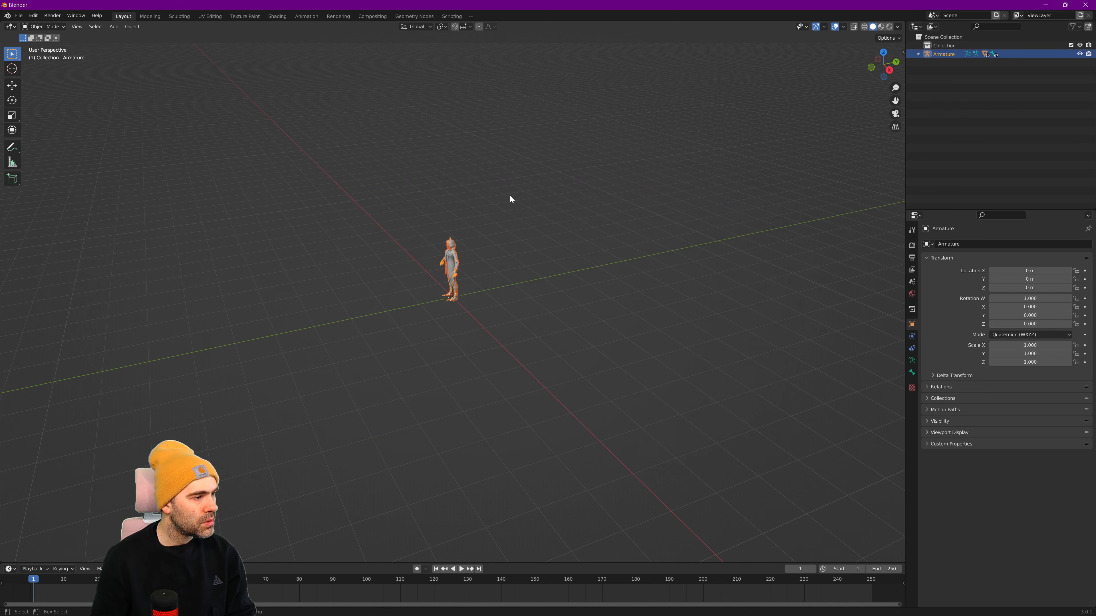
Examine the imported avatar from head to feet in solid and wireframe shading, with its armature selected to show the bones.
scroll(475, 255, "up", 8)
scroll(441, 233, "down", 2)
scroll(441, 223, "up", 1)
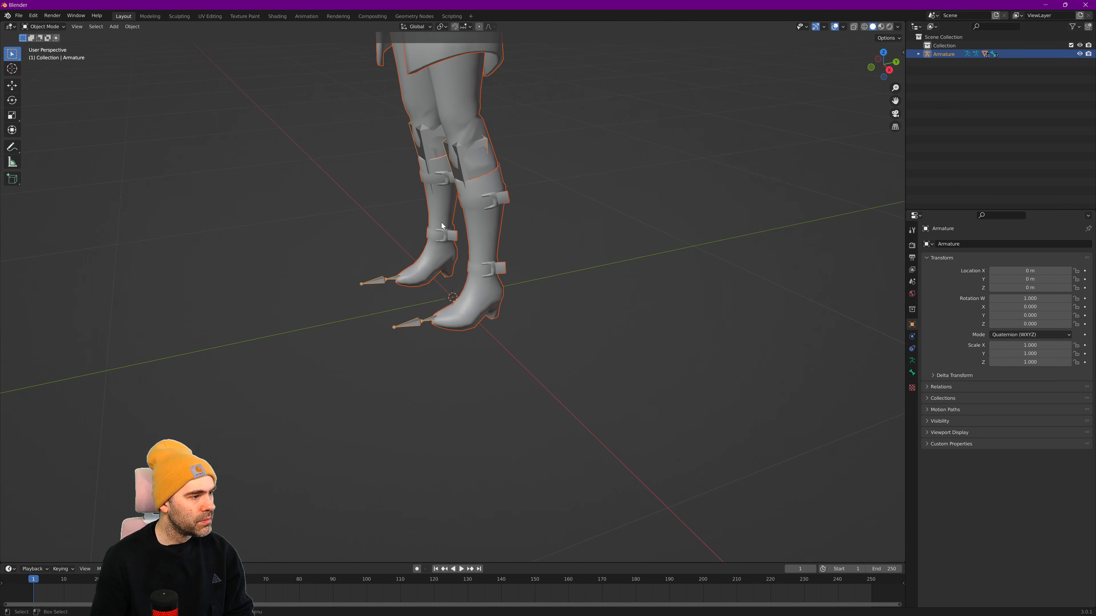
mouse_move(457, 224)
middle_mouse_down()
mouse_move(546, 190)
mouse_move(521, 319)
mouse_move(527, 471)
middle_mouse_up()
mouse_move(559, 242)
middle_mouse_down("shift")
mouse_move(570, 395)
mouse_move(535, 298)
mouse_move(520, 306)
mouse_move(582, 358)
mouse_move(511, 179)
mouse_move(520, 201)
mouse_move(493, 182)
mouse_move(551, 208)
mouse_move(575, 204)
mouse_move(568, 135)
middle_mouse_up("shift")
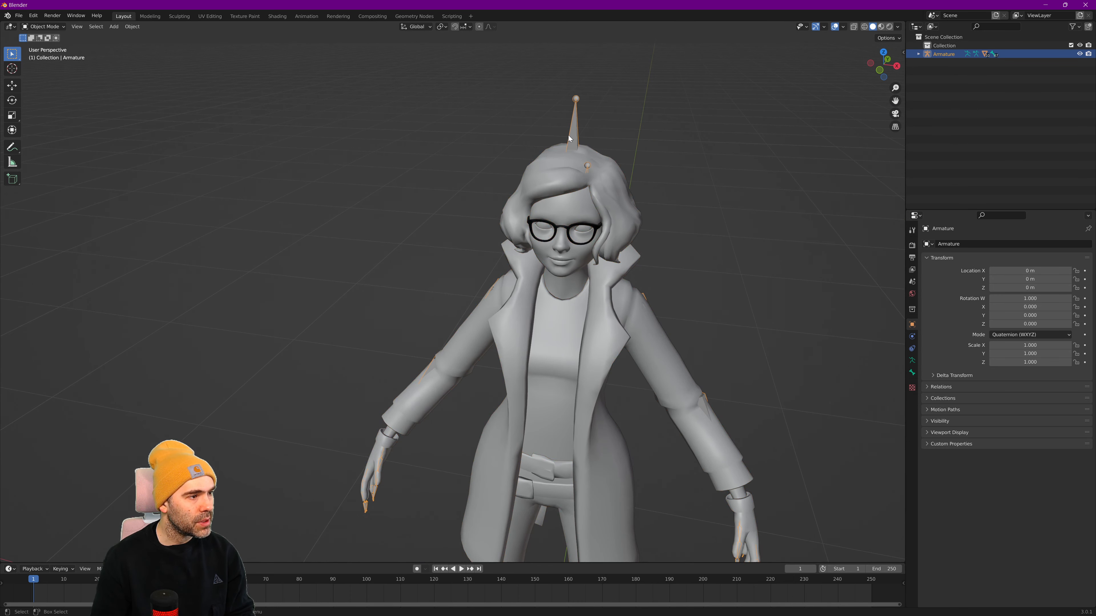
left_click(668, 138)
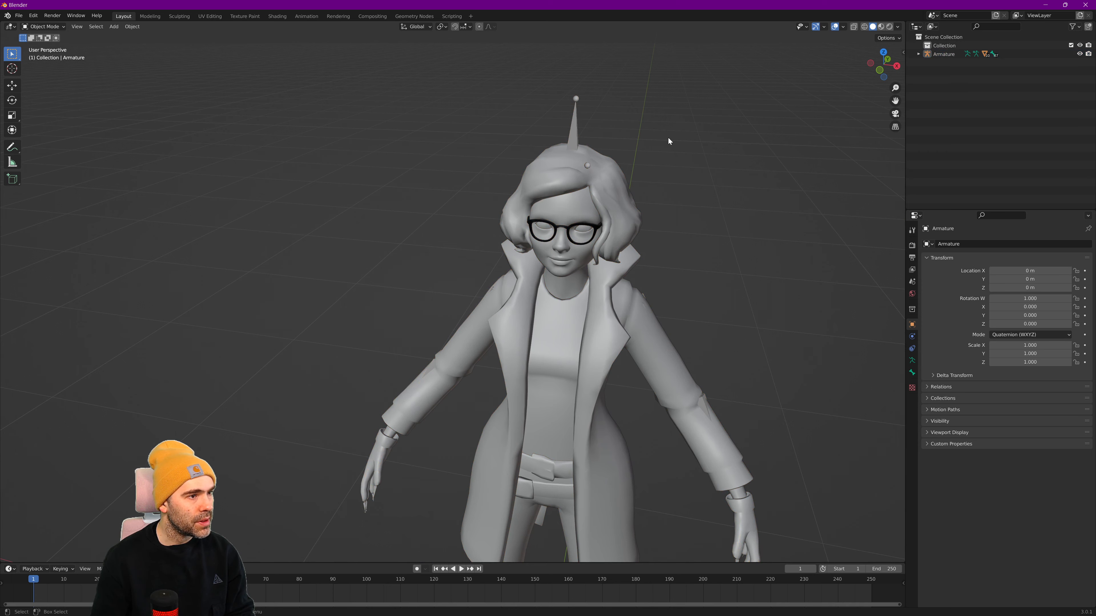
left_click(864, 26)
middle_click_drag(716, 330, 676, 292)
left_click(929, 54)
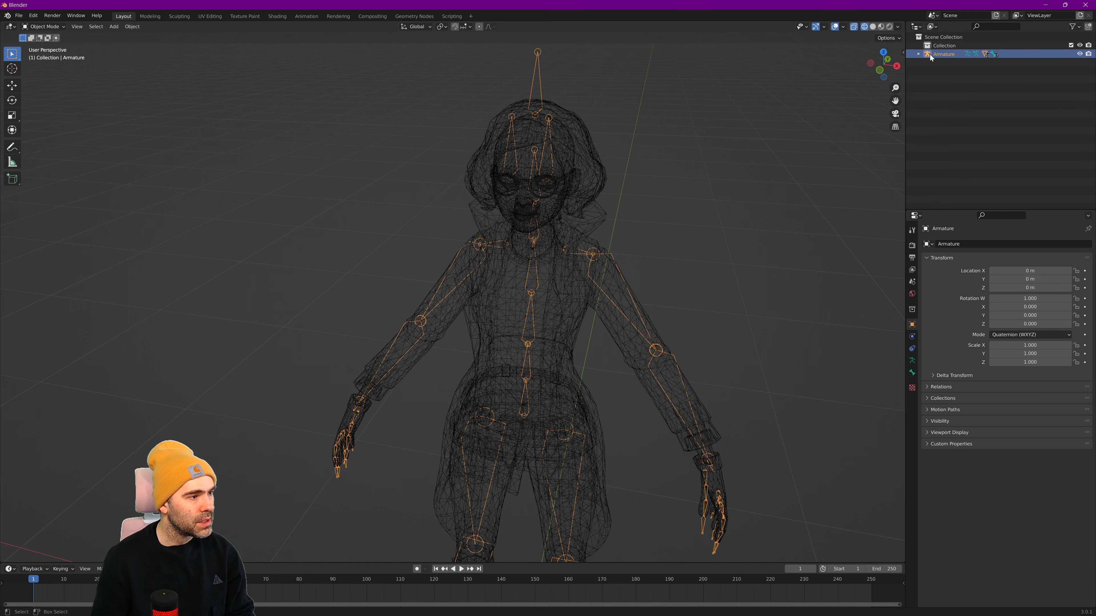
middle_click_drag(655, 371, 673, 135, "shift")
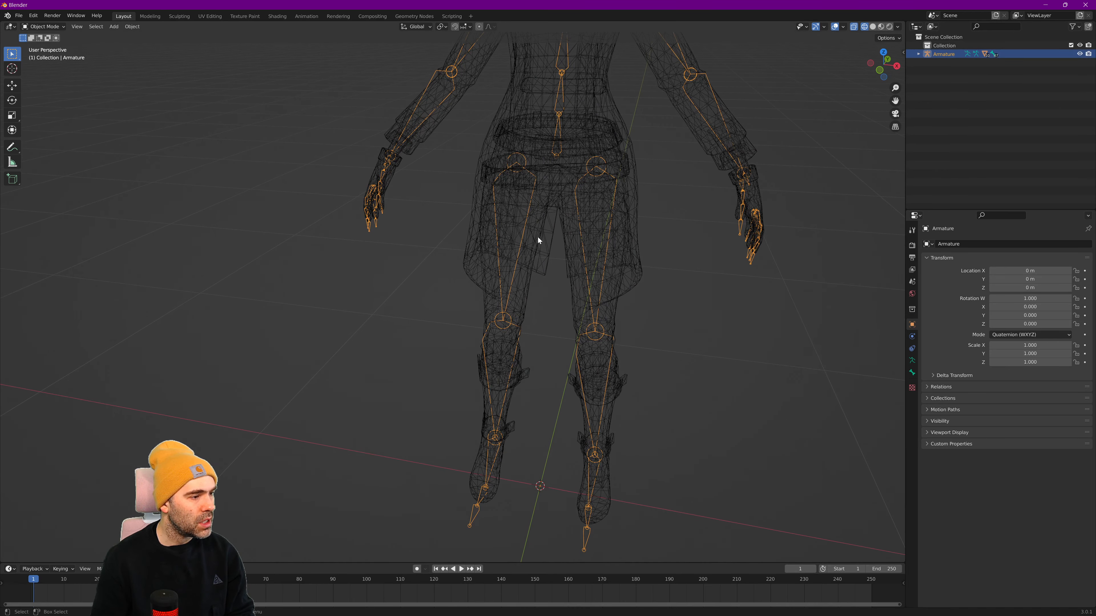
middle_click_drag(654, 201, 618, 364, "shift")
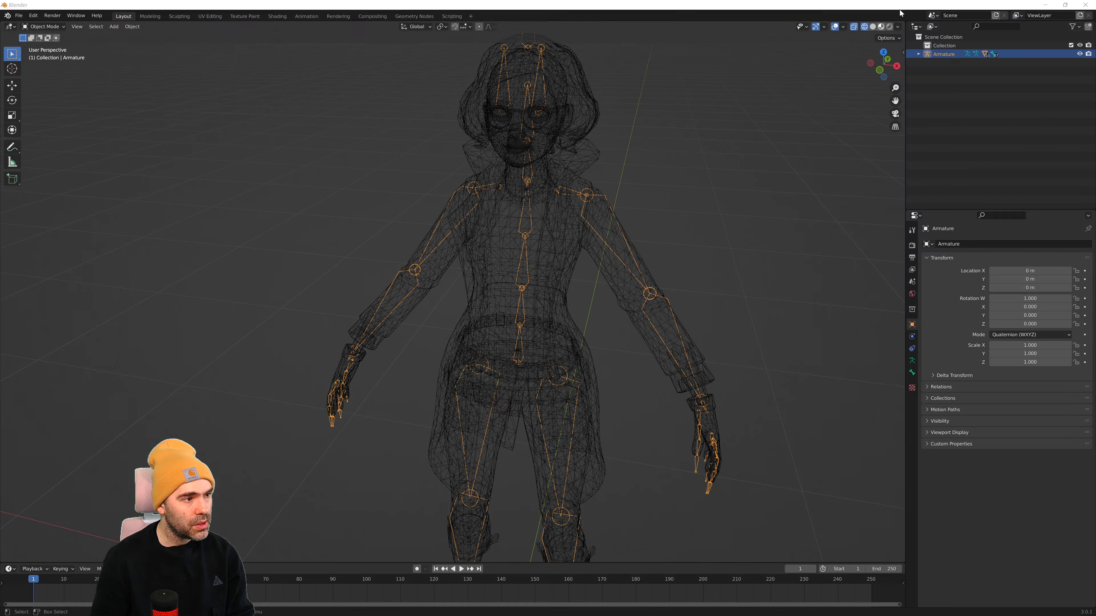
Compare solid, material preview and rendered viewport shading, and examine the textured avatar in rendered shading.
left_click(900, 11)
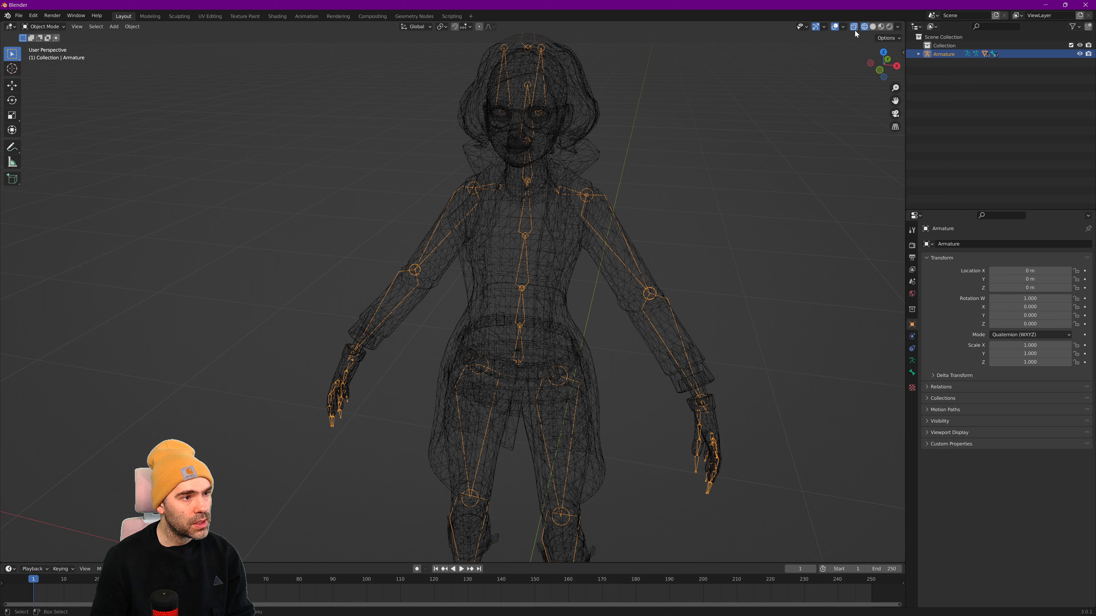
left_click(872, 27)
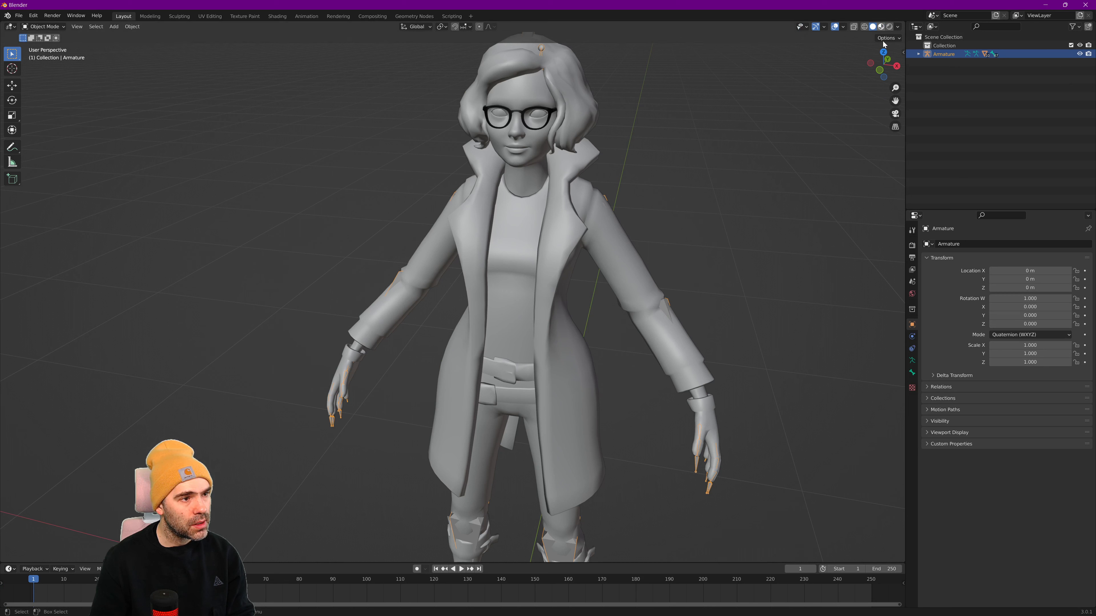
left_click(880, 28)
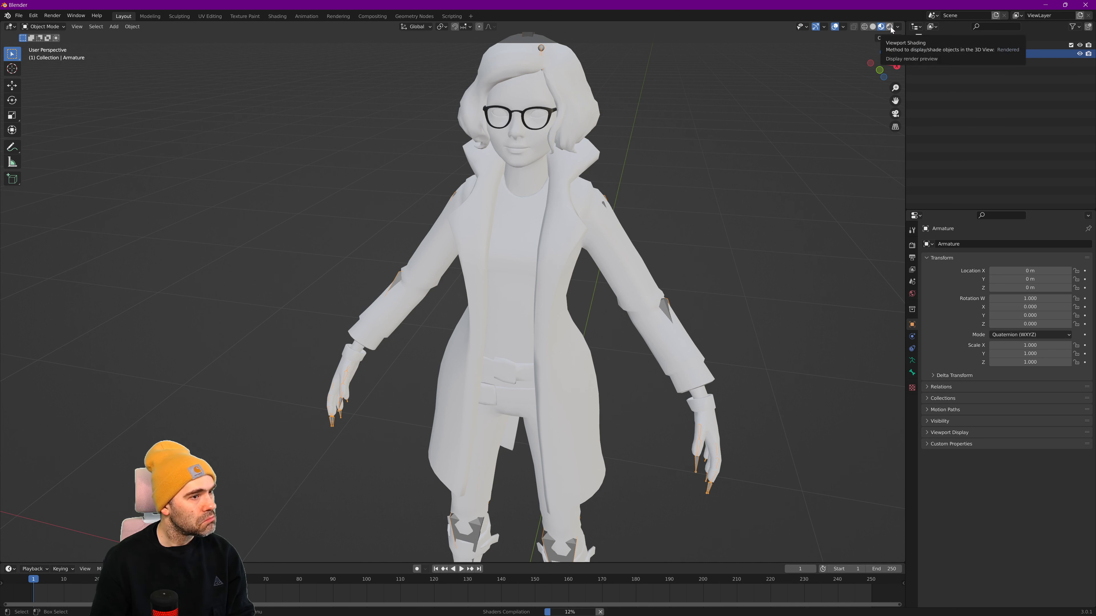
left_click(890, 27)
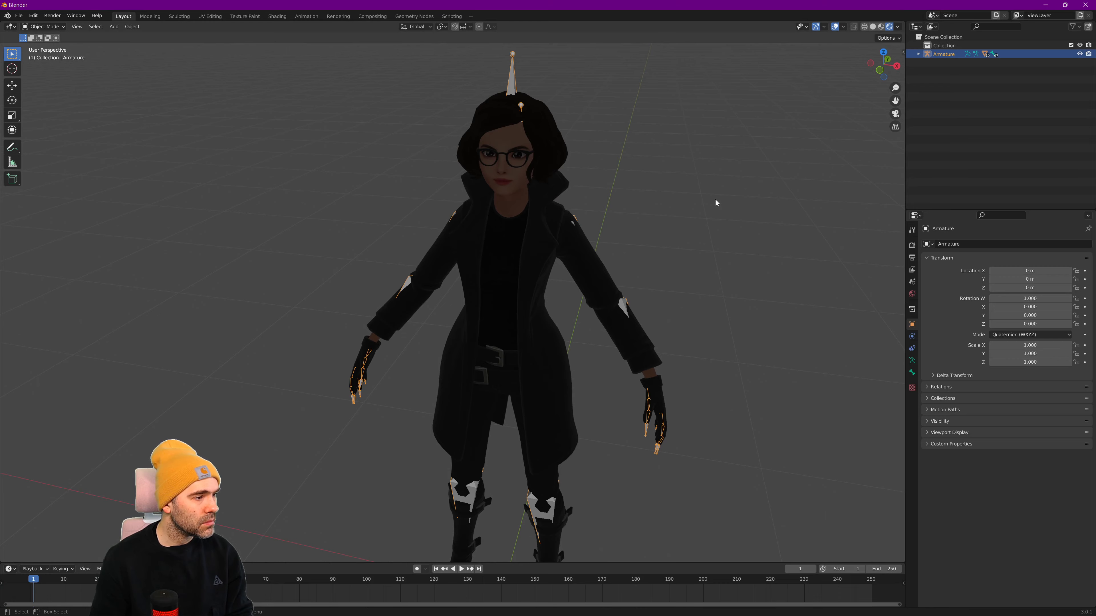
middle_click_drag(715, 200, 680, 282)
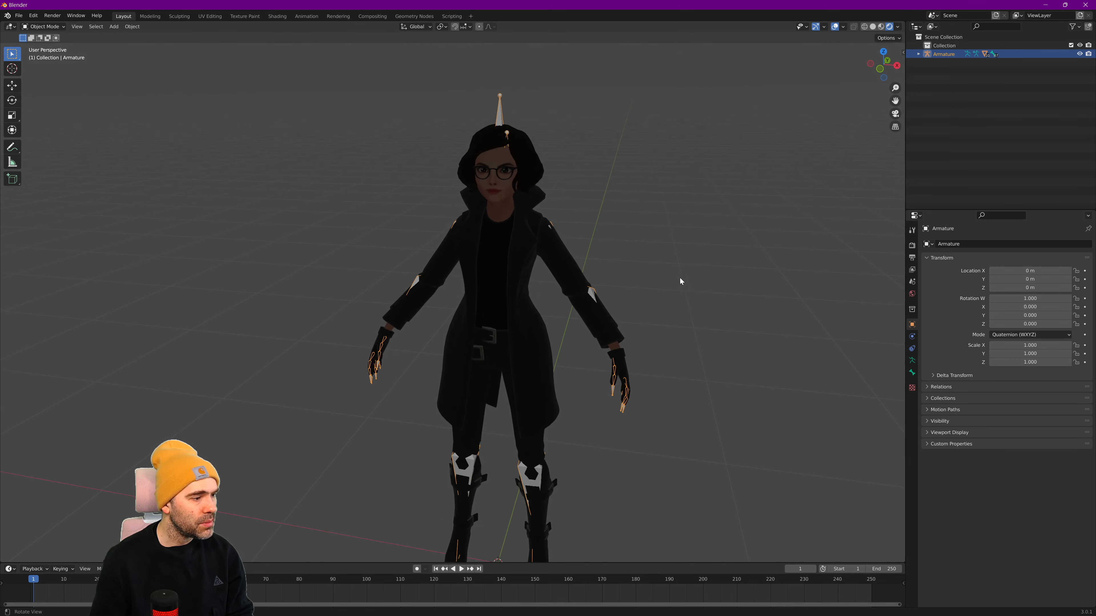
scroll(724, 206, "up", 5)
scroll(675, 197, "down", 2)
middle_click_drag(578, 234, 570, 267, "shift")
left_click(462, 287)
left_click(571, 267)
key("shift+Tab")
middle_click_drag(525, 371, 535, 359, "shift")
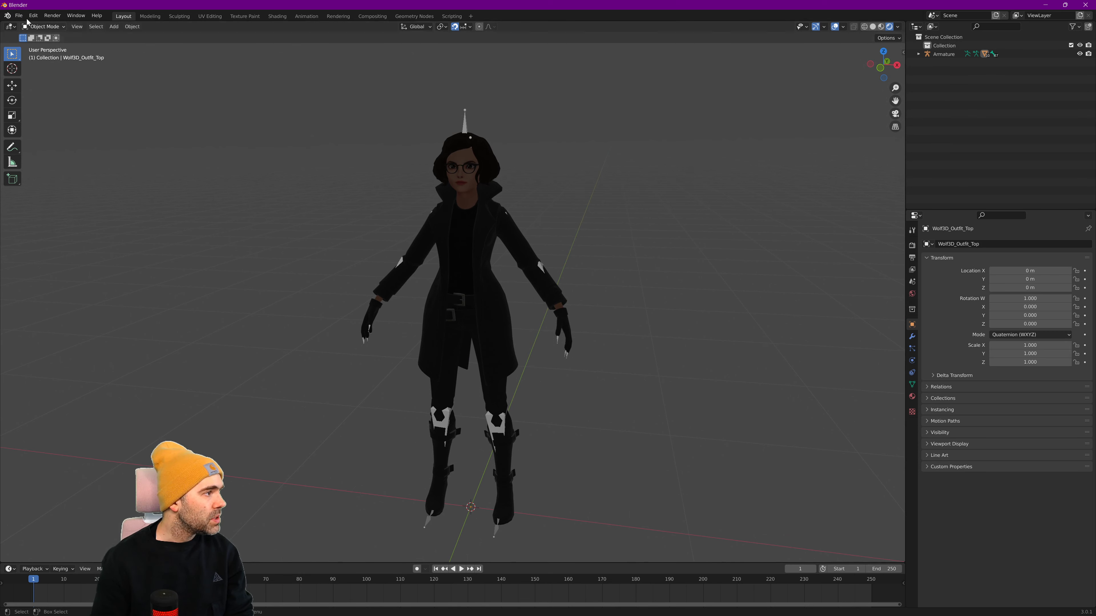
Start an FBX export of the avatar with the path mode set to Copy and embedded textures.
left_click(19, 15)
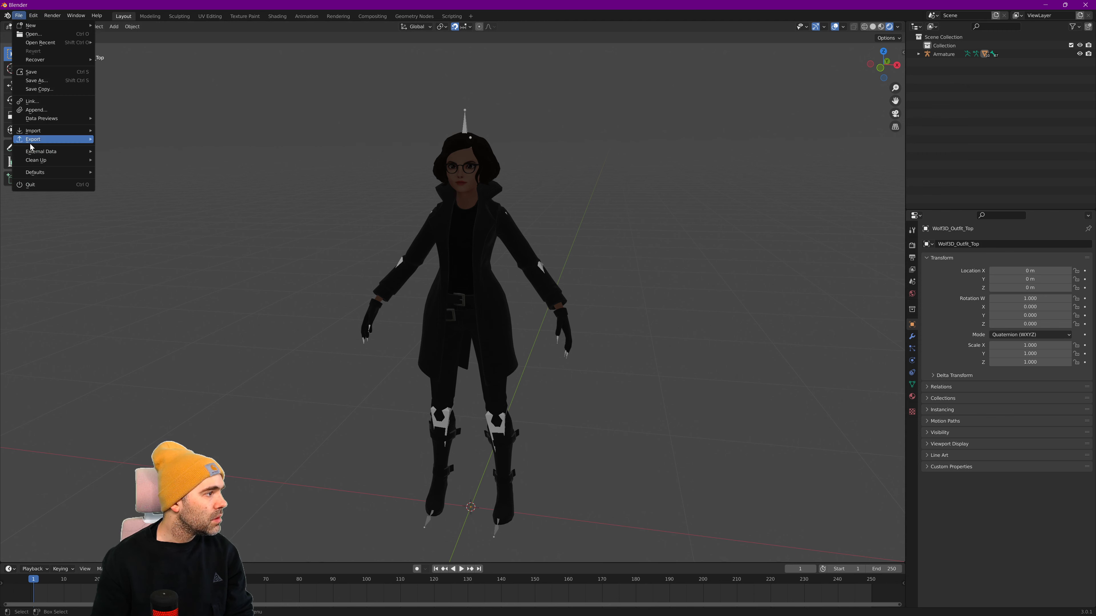
mouse_move(41, 144)
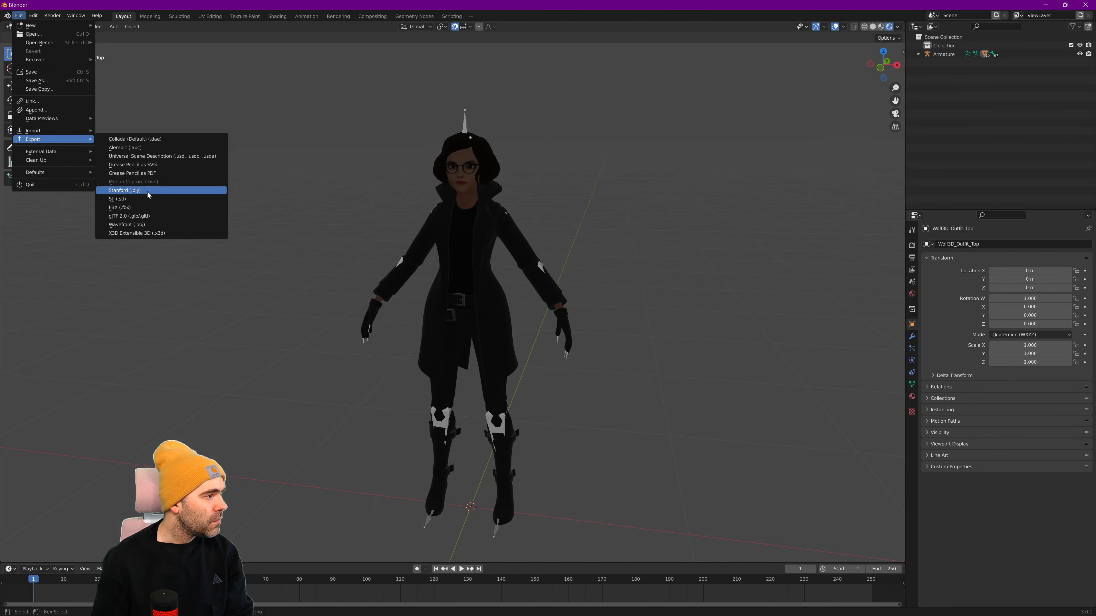
left_click(125, 207)
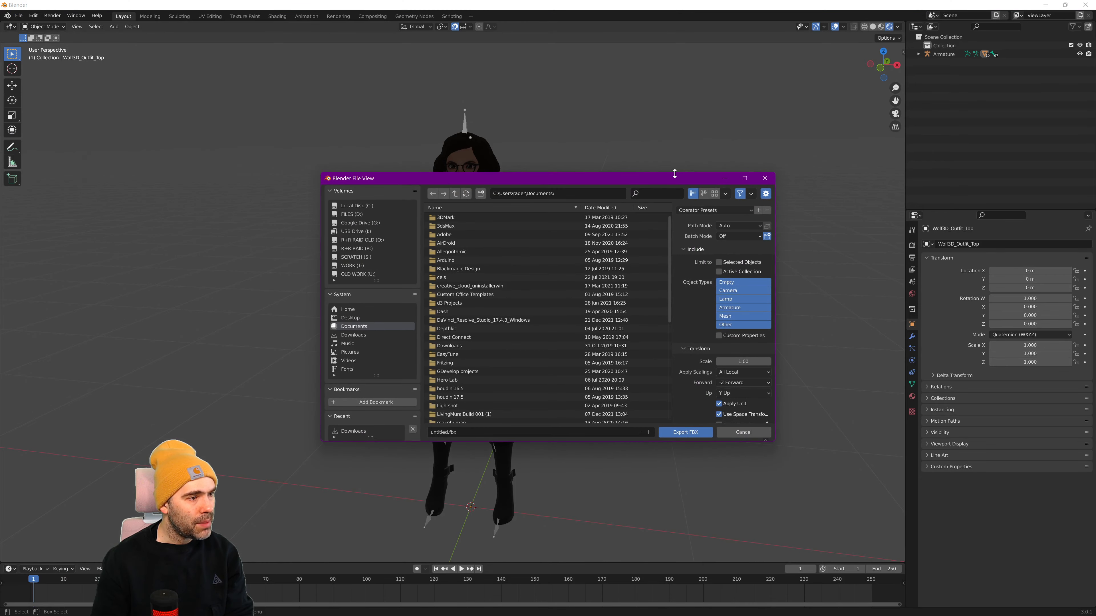
left_click_drag(675, 173, 589, 164)
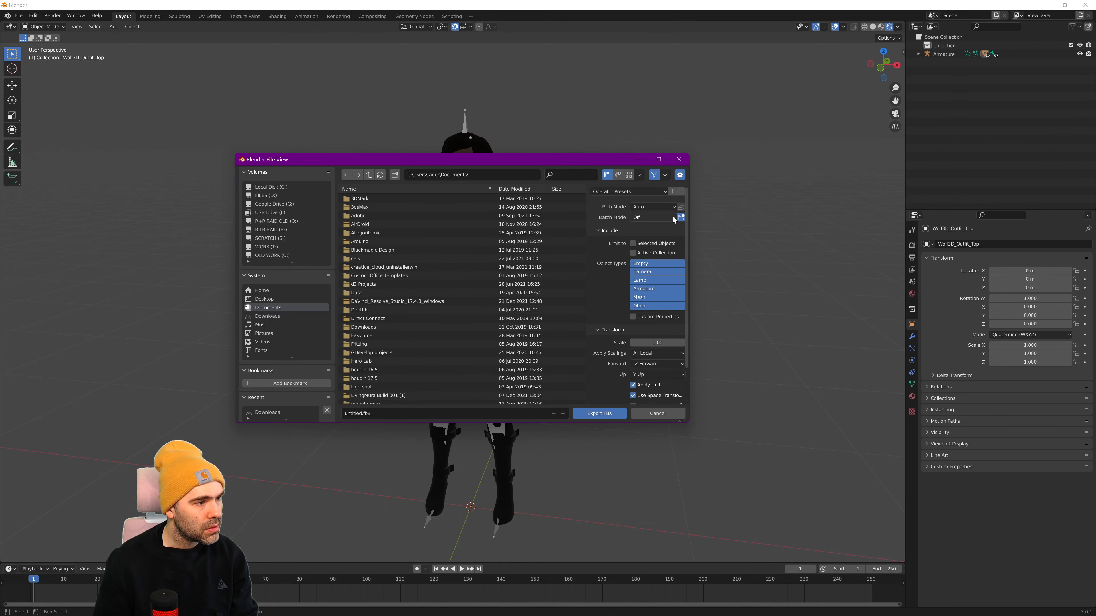
left_click(666, 208)
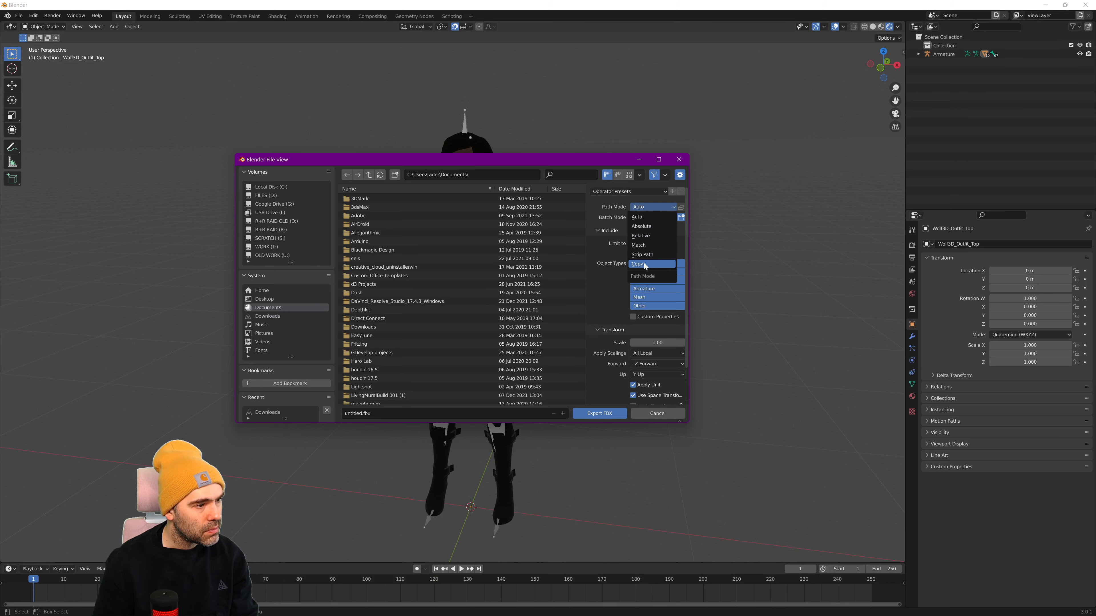
left_click(651, 259)
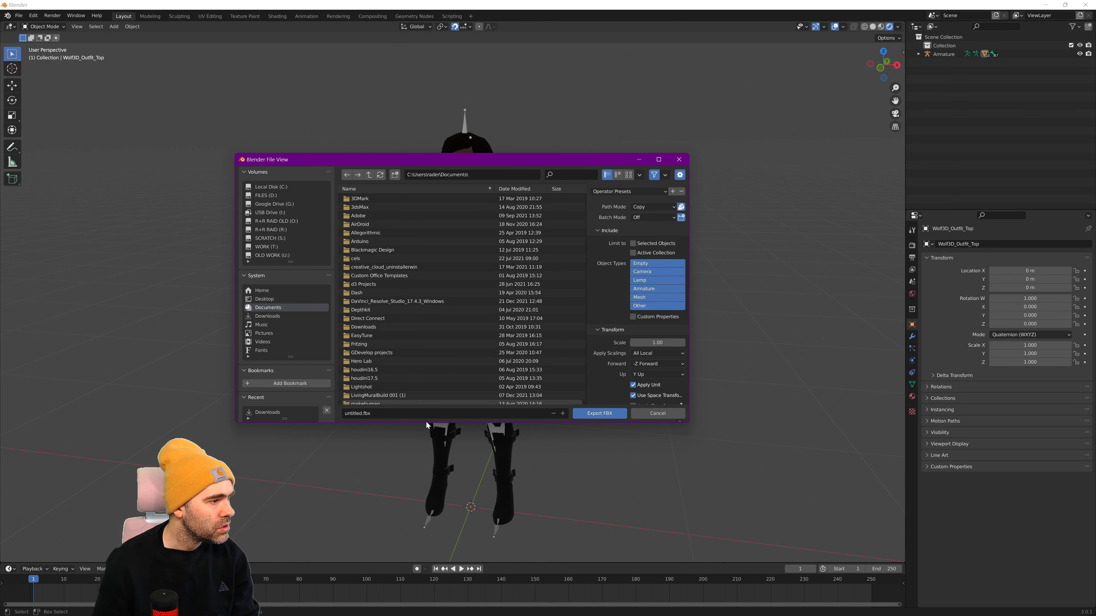
Export the avatar to the Downloads folder as RPMavatar01.fbx.
left_click(275, 317)
left_click(398, 412)
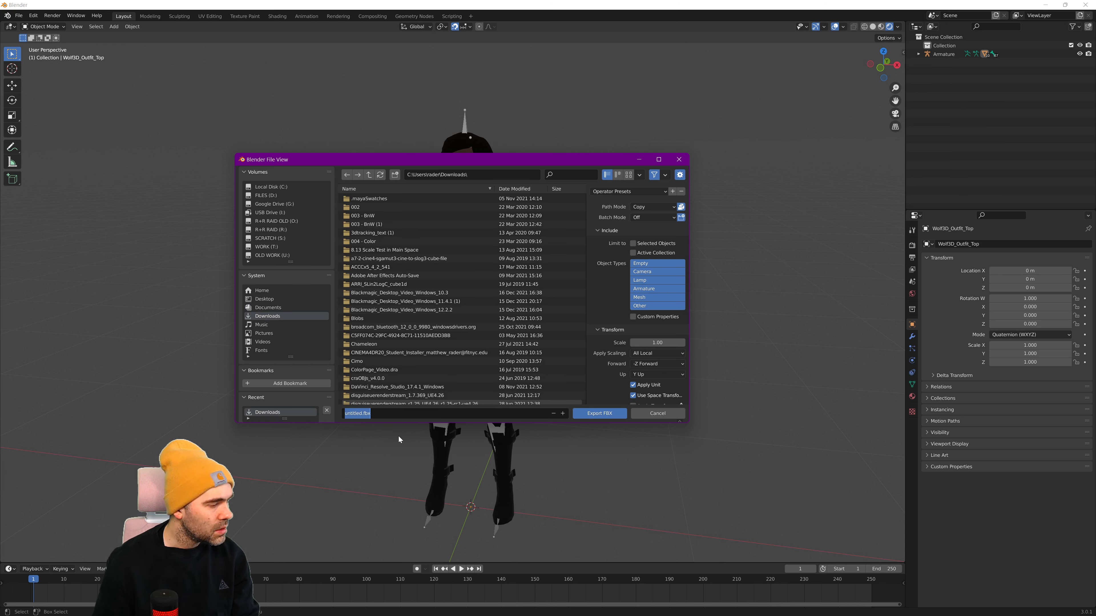
type("RPM")
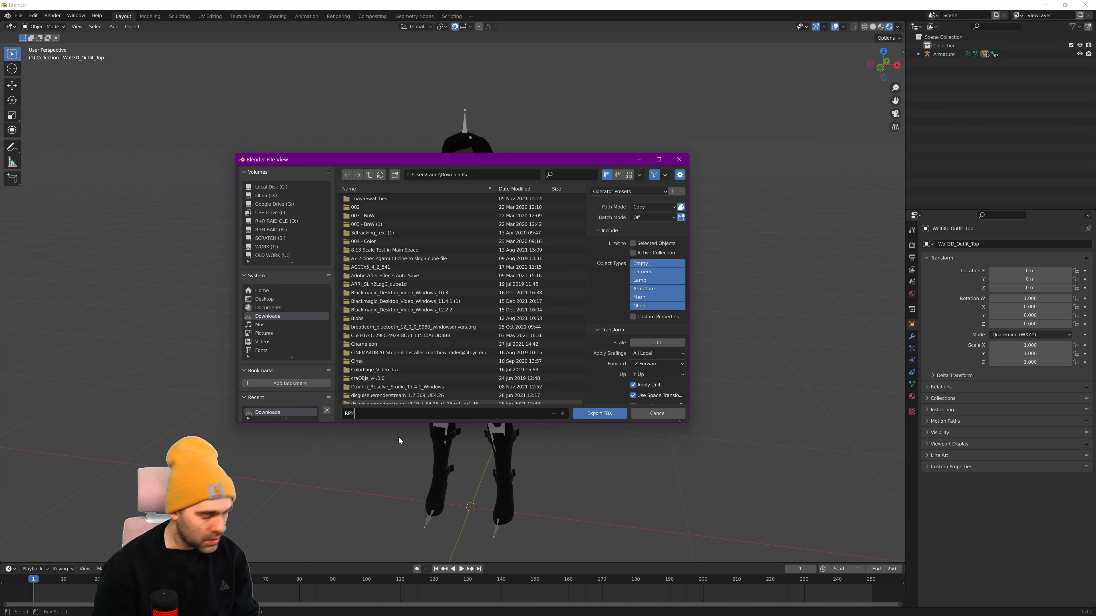
type("avatar01")
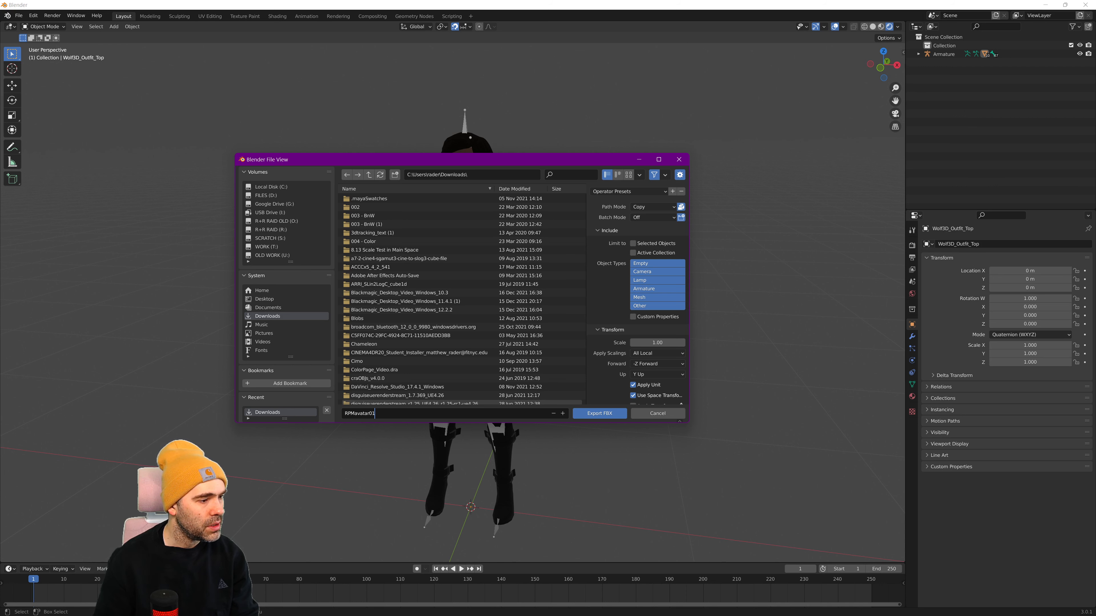
key("Return")
left_click(600, 414)
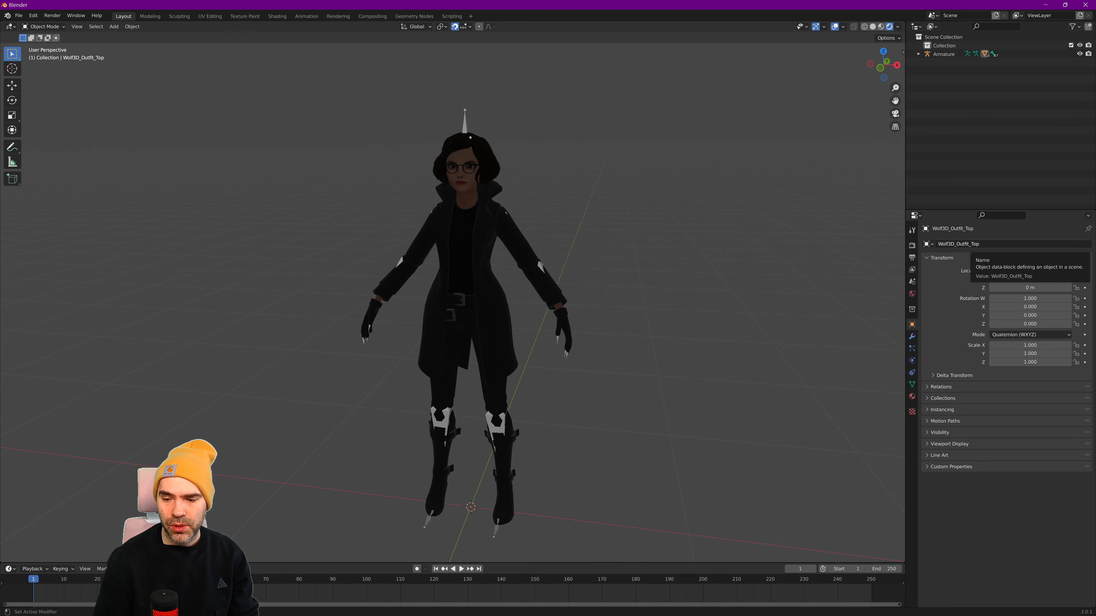
Switch to Maya, maximize its window and import RPMavatar01.fbx from the Downloads folder into the empty scene.
key("alt+Tab")
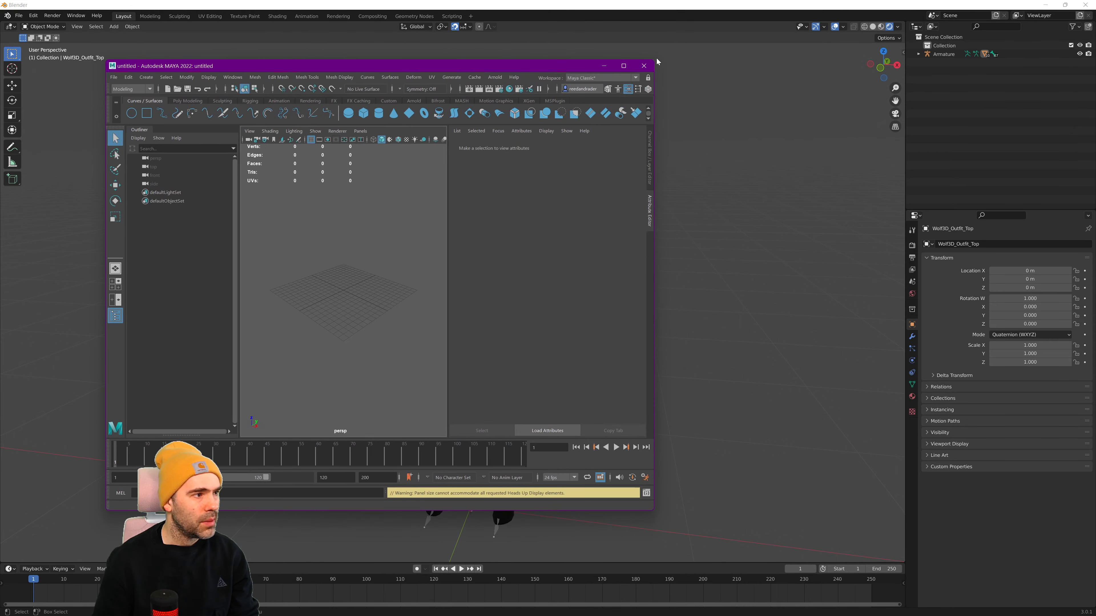
double_click(535, 66)
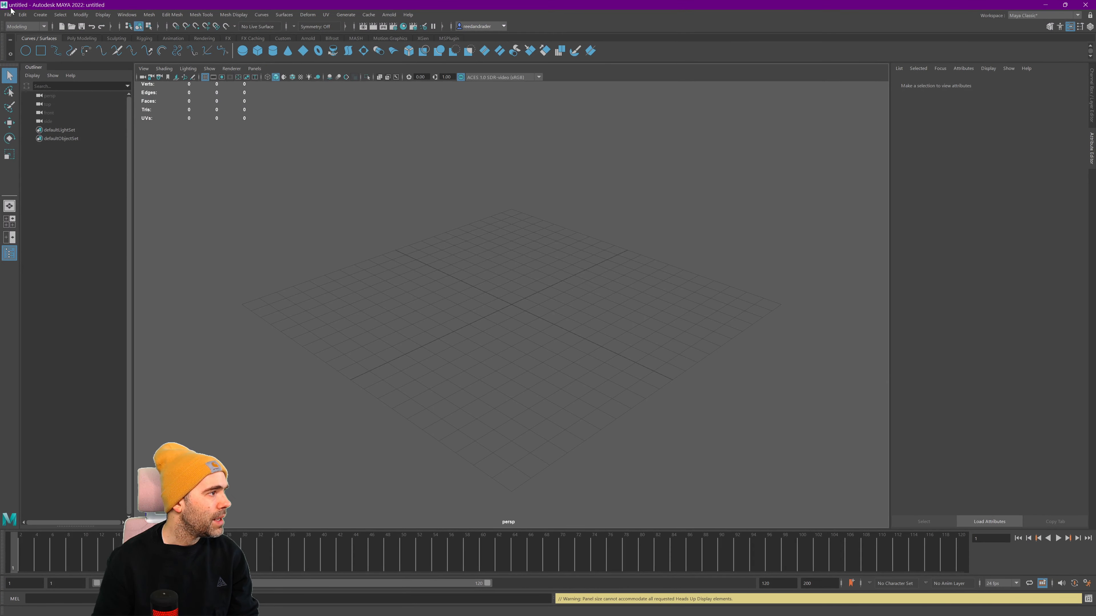
left_click(7, 15)
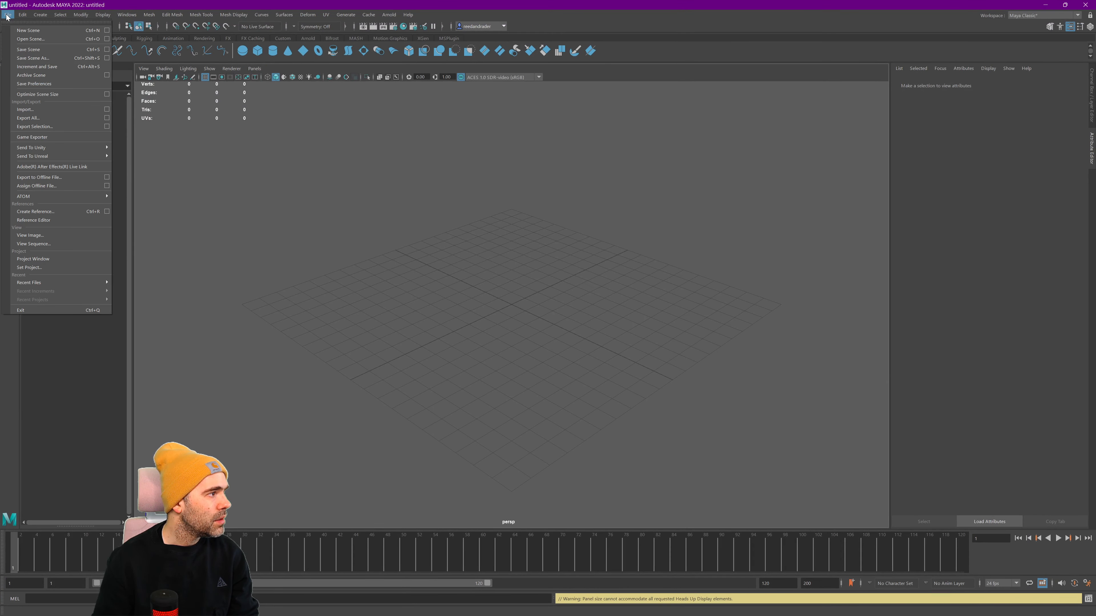
left_click(42, 112)
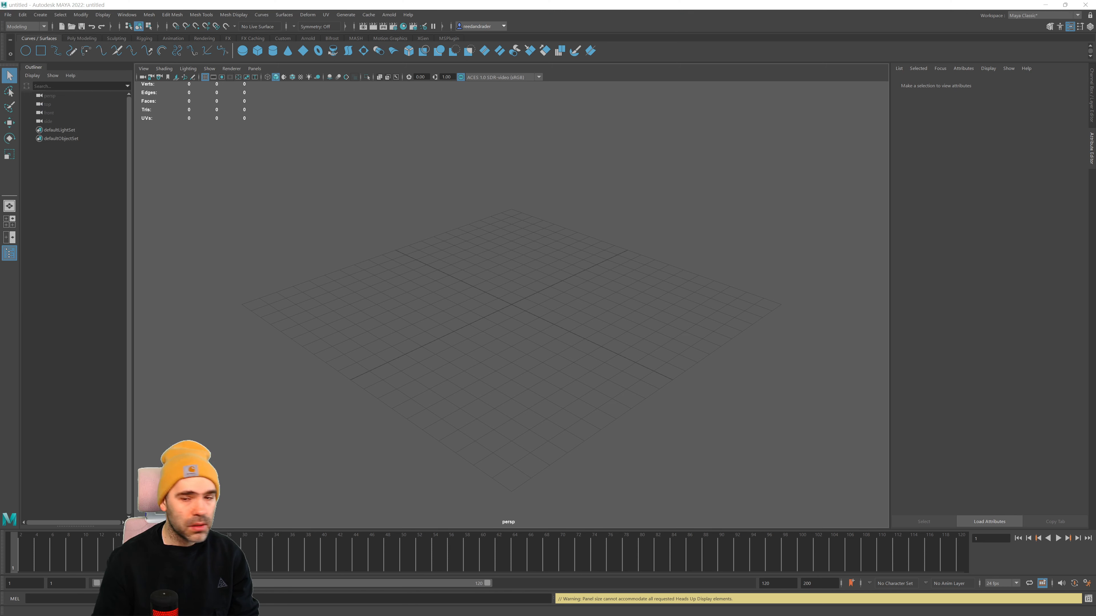
left_click_drag(1095, 205, 628, 232)
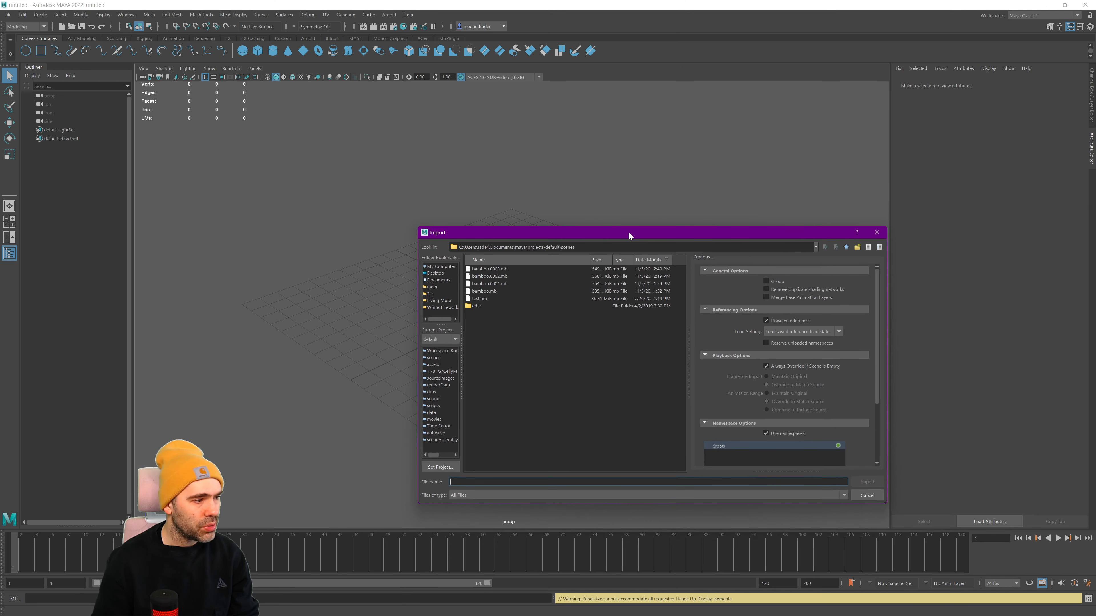
left_click(442, 289)
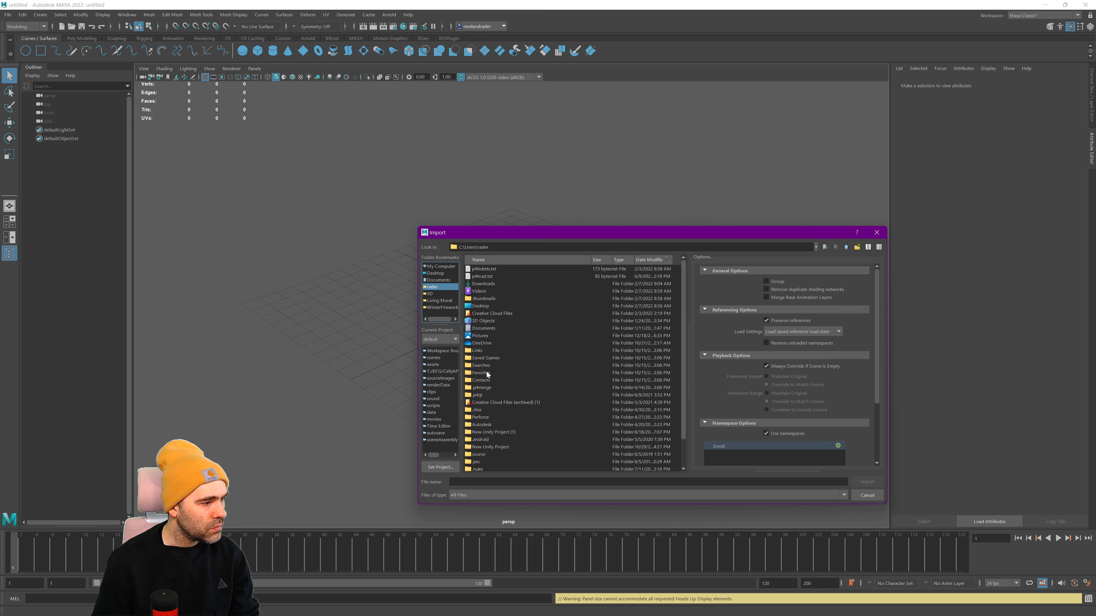
scroll(488, 388, "down", 2)
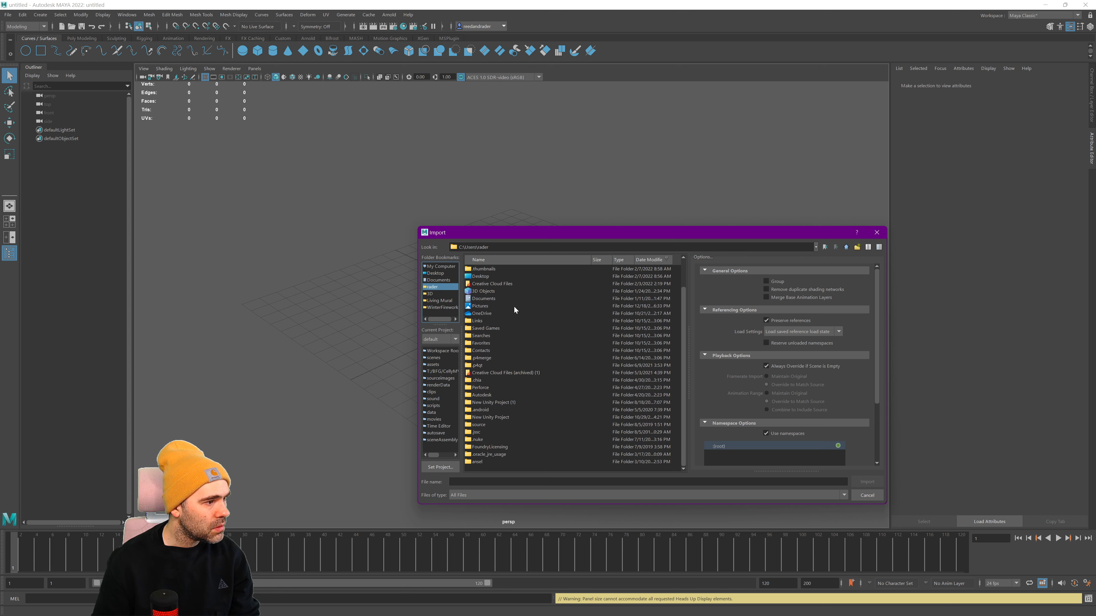
scroll(515, 304, "up", 2)
double_click(492, 284)
left_click(482, 285)
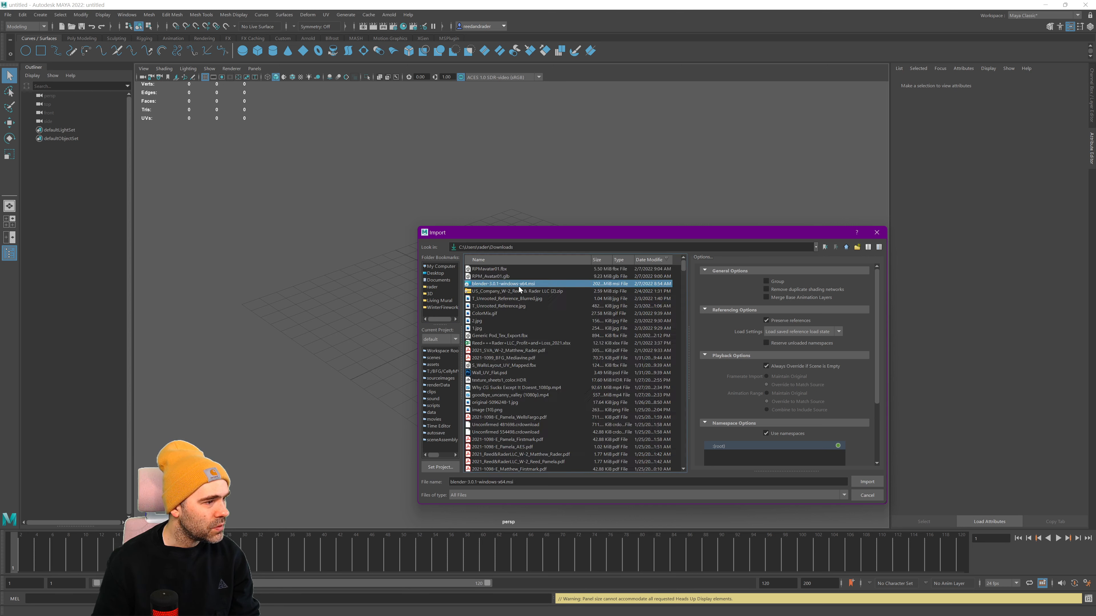
double_click(495, 269)
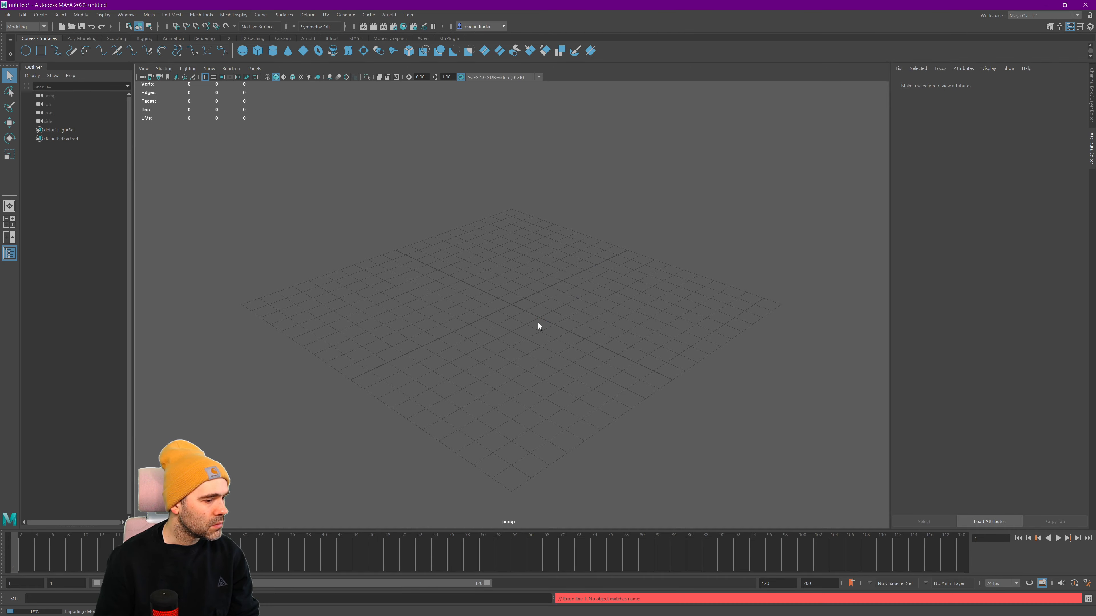
Enable Hardware Texturing in the perspective viewport and examine the imported avatar's textures from the front.
scroll(518, 284, "up", 10)
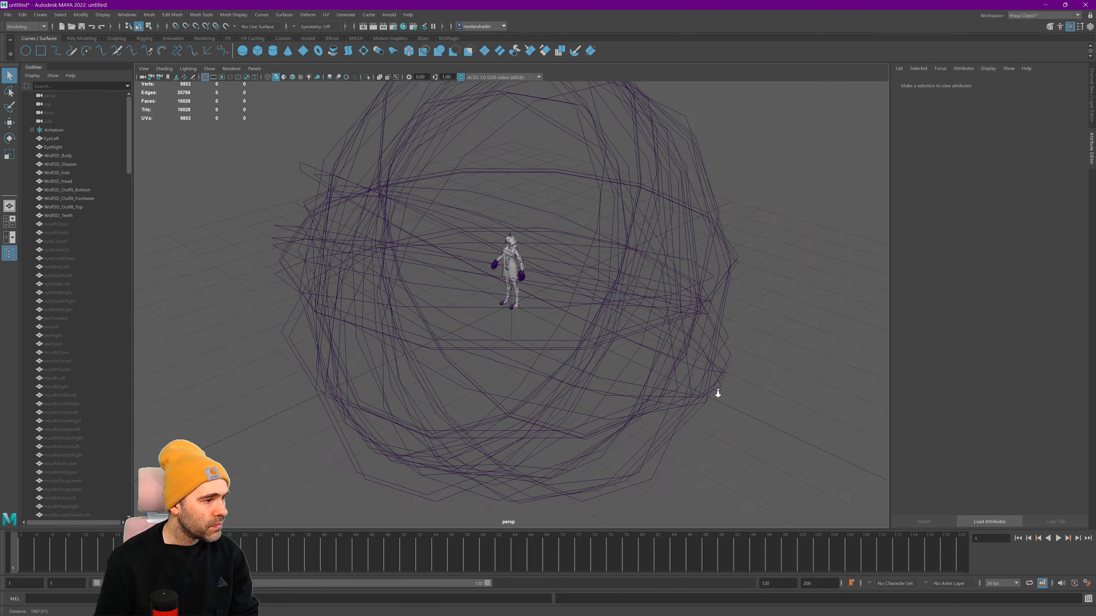
left_click_drag(792, 126, 767, 279)
left_click(824, 227)
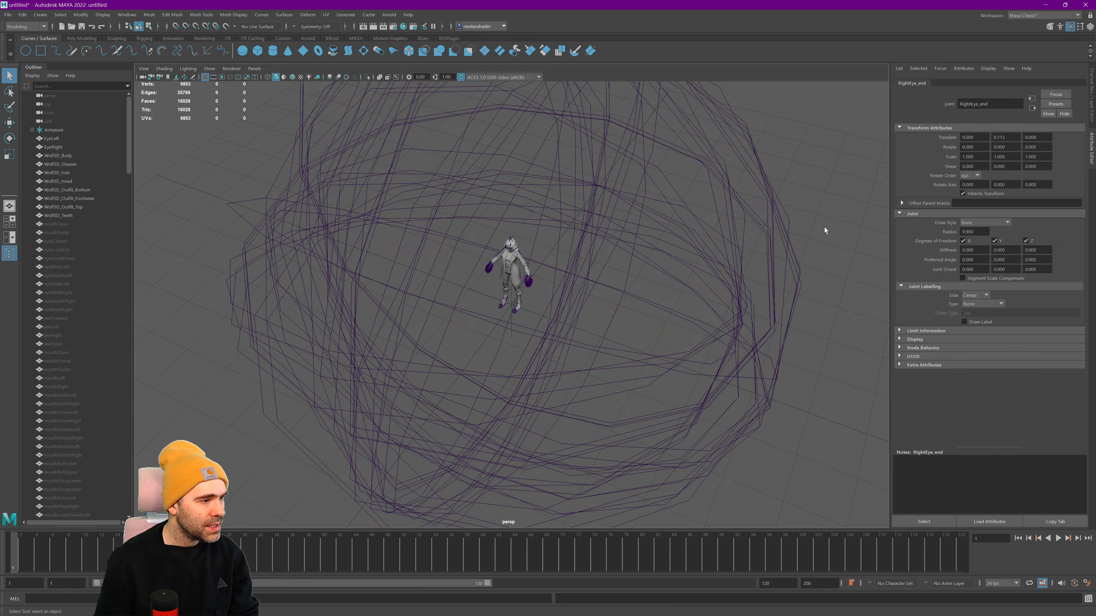
scroll(589, 318, "up", 8)
left_click_drag(562, 330, 592, 294, "alt")
middle_click_drag(592, 293, 559, 370, "alt")
right_click_drag(560, 370, 597, 403, "alt")
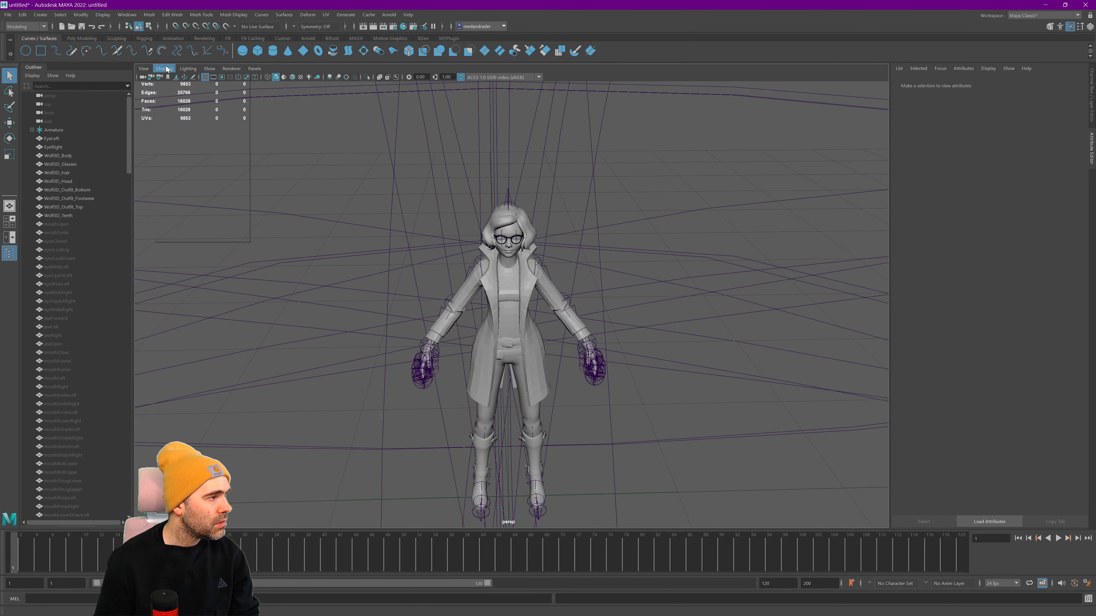
left_click(164, 69)
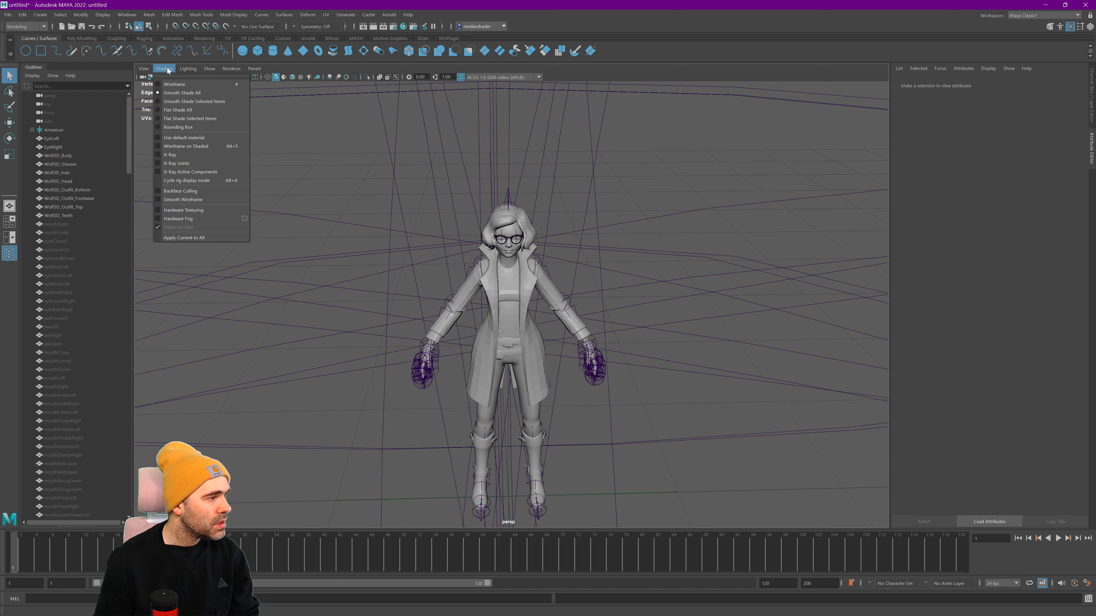
left_click(180, 211)
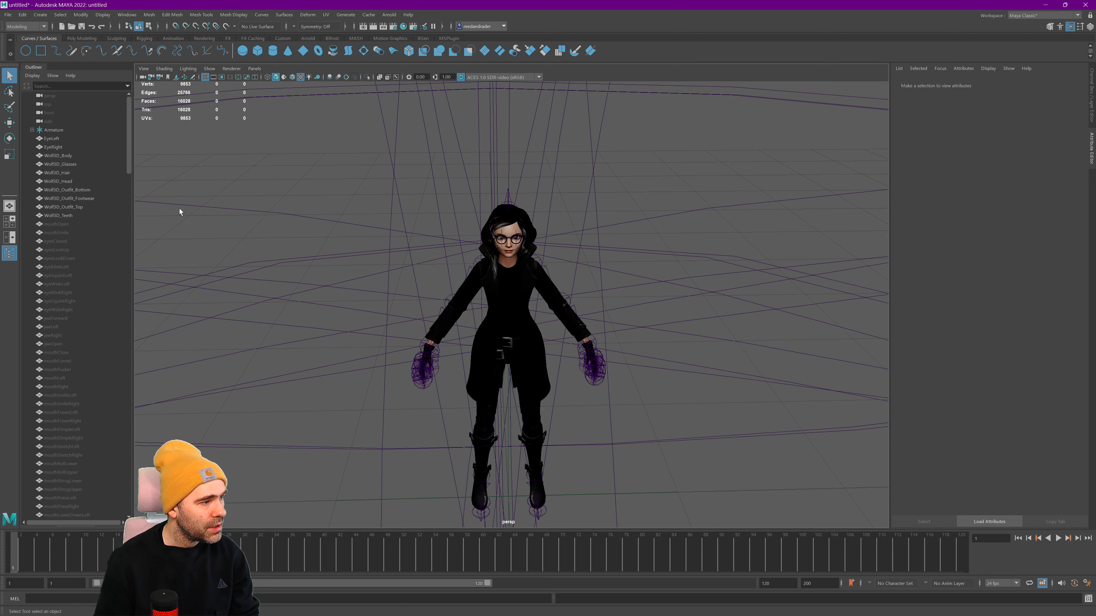
right_click_drag(554, 263, 662, 360, "alt")
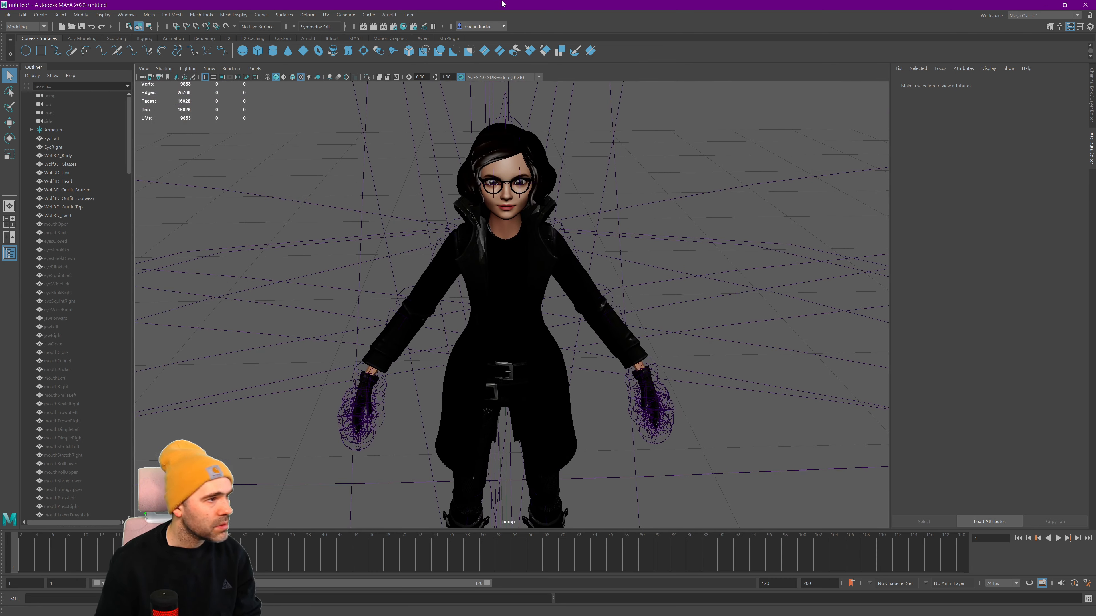
Switch to Mixamo in the browser and upload RPMavatar01.fbx from the Downloads folder as a new character.
left_click_drag(503, 4, 1095, 181)
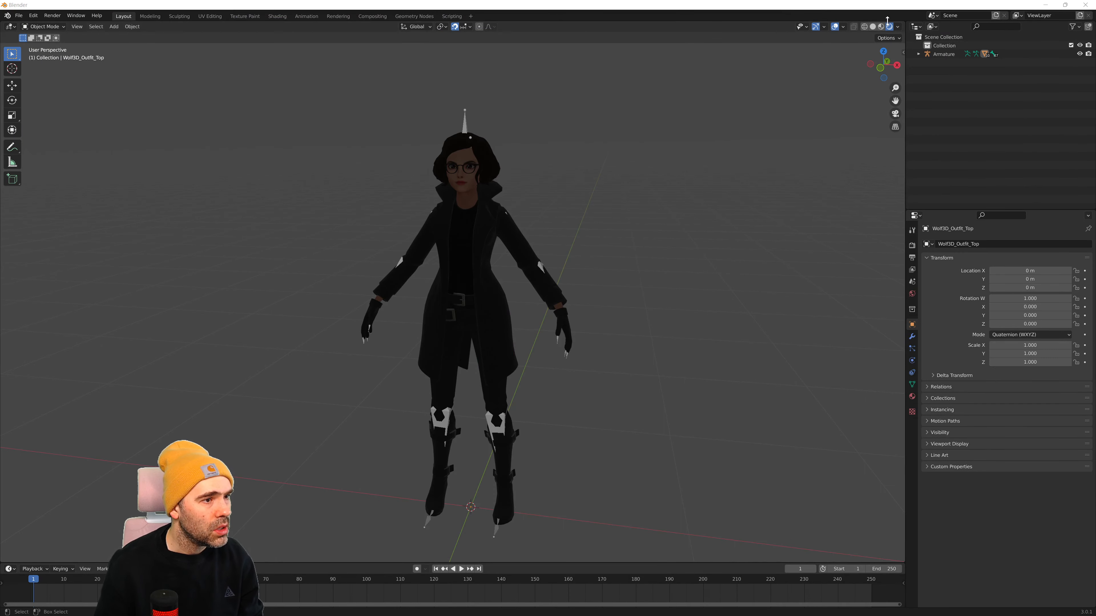
key("alt+Tab")
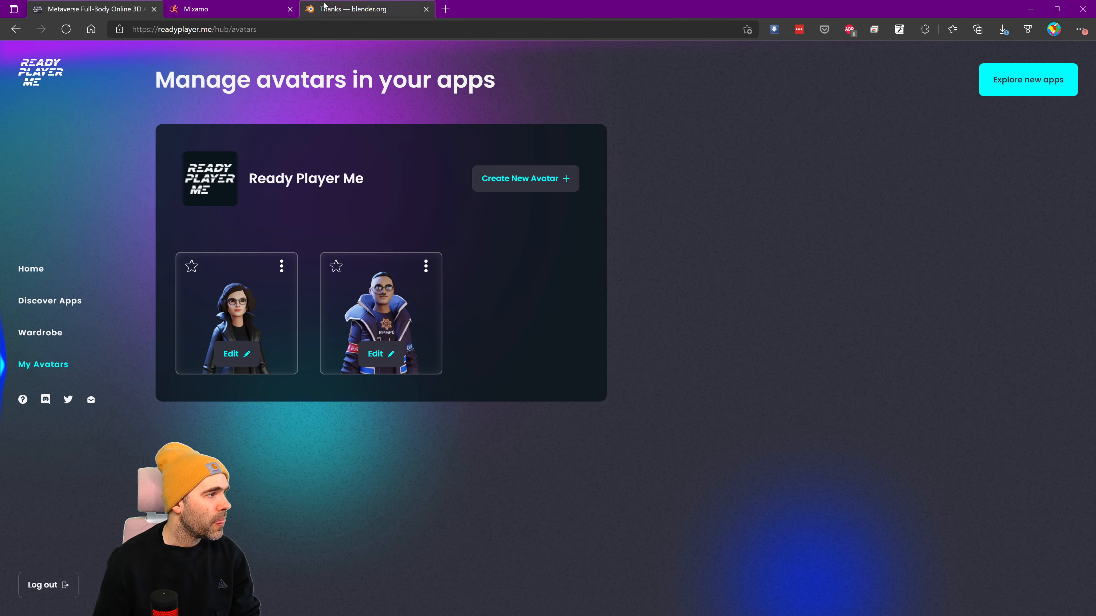
left_click(233, 9)
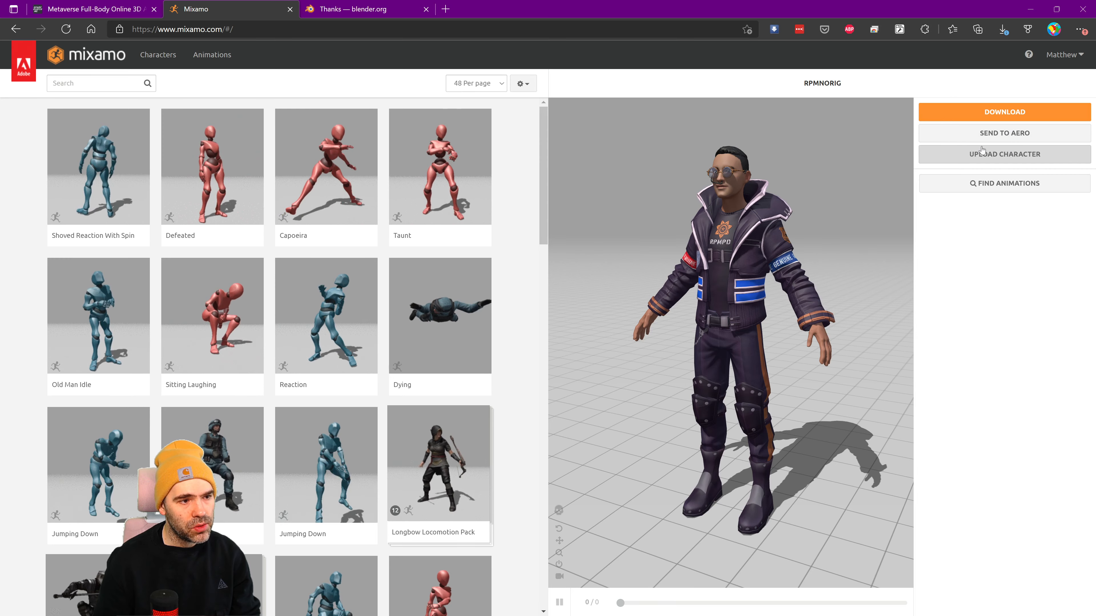
left_click(989, 151)
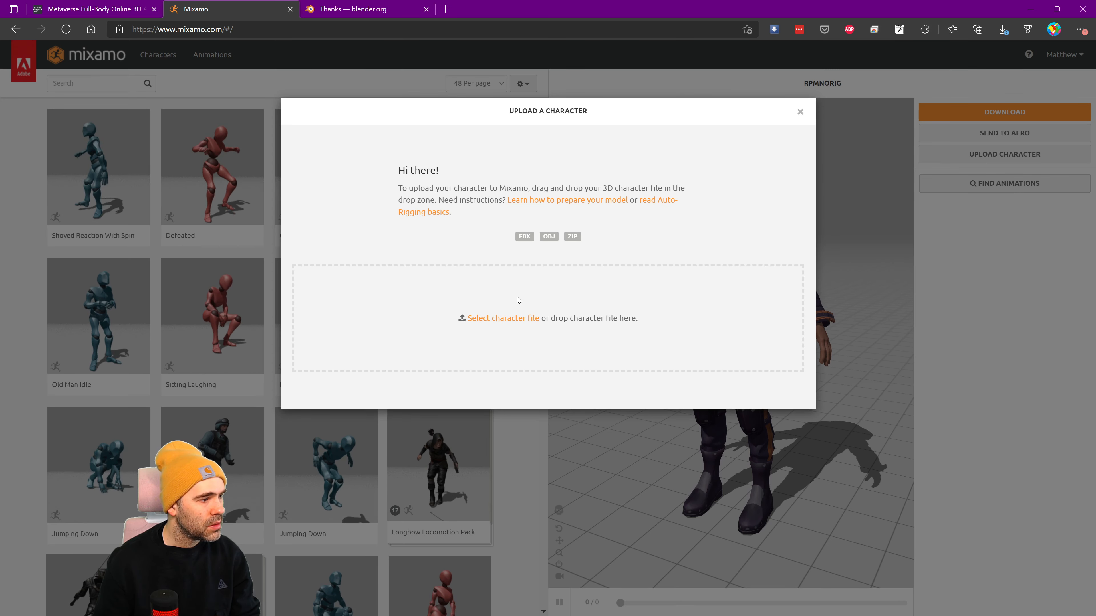
left_click(510, 317)
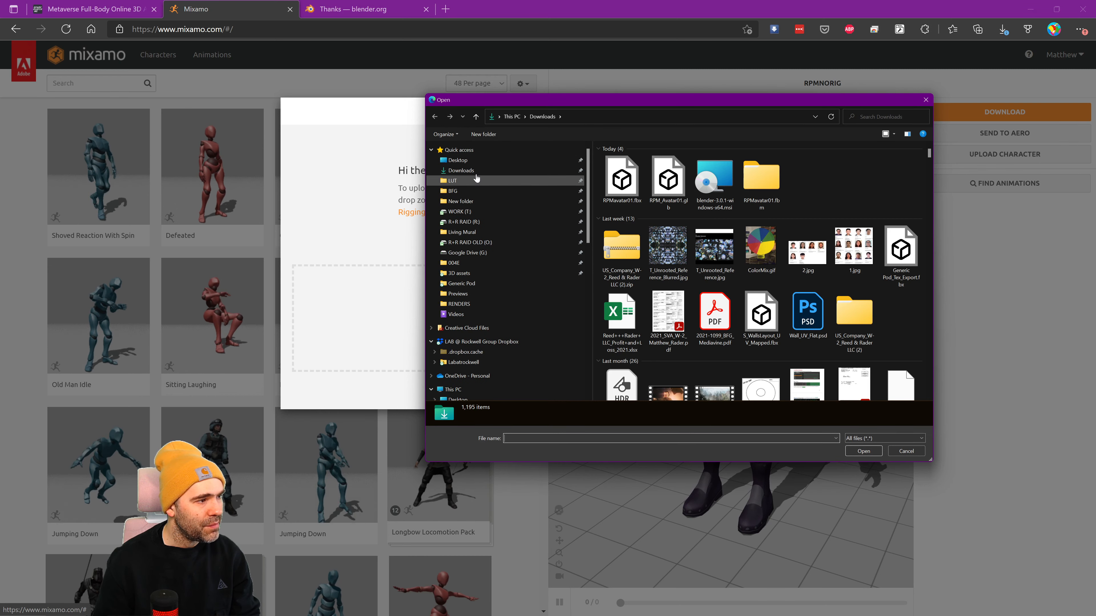
double_click(622, 177)
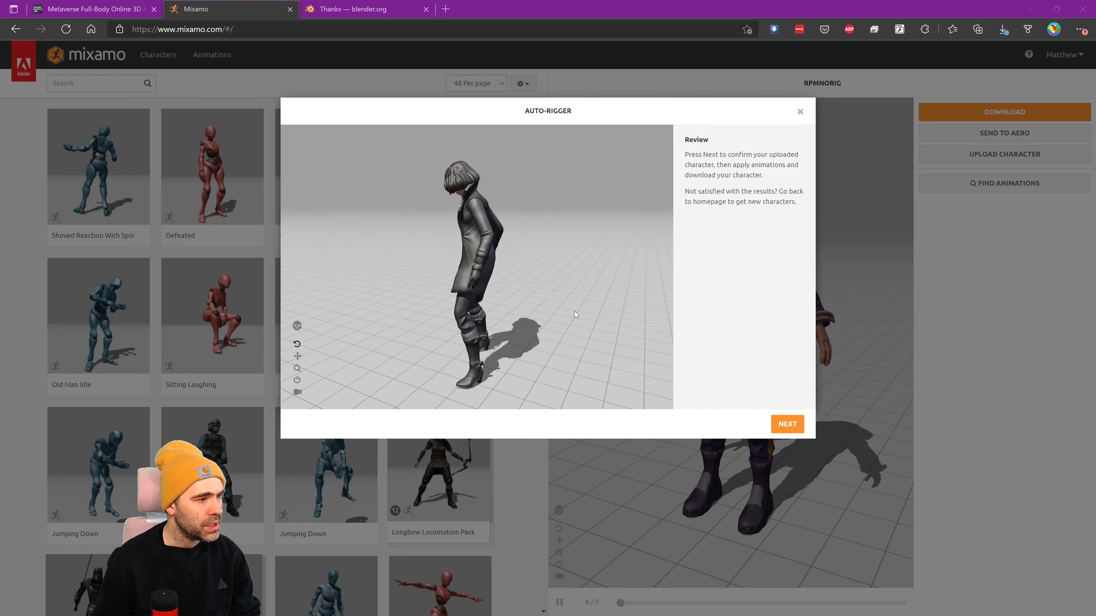
Review and confirm the uploaded avatar in the Auto-Rigger, and apply the Taunt animation to it.
left_click_drag(591, 309, 614, 306)
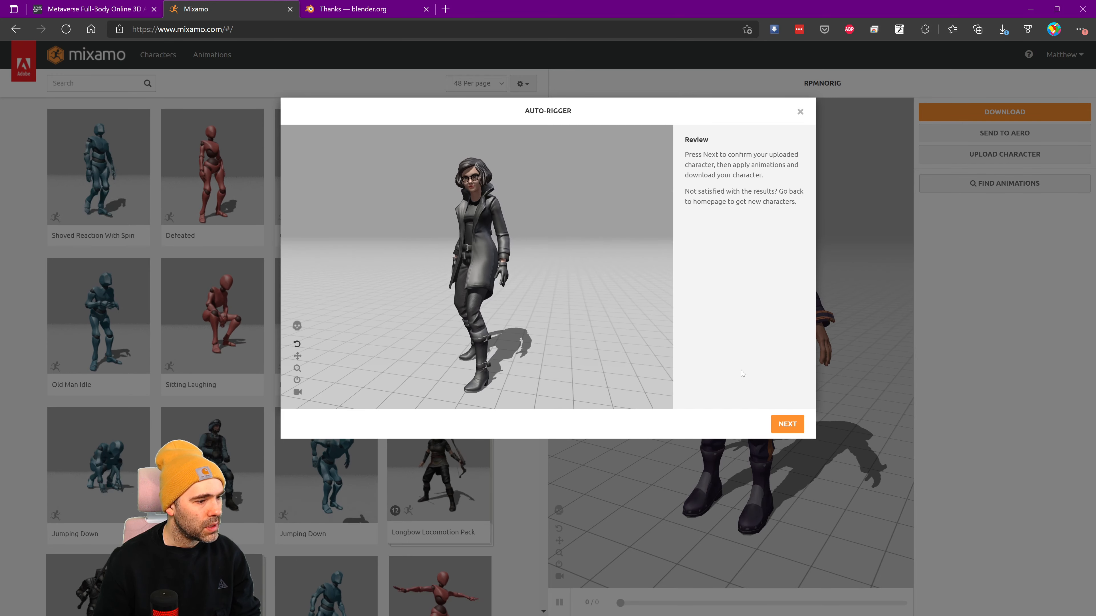
left_click(779, 425)
left_click(779, 426)
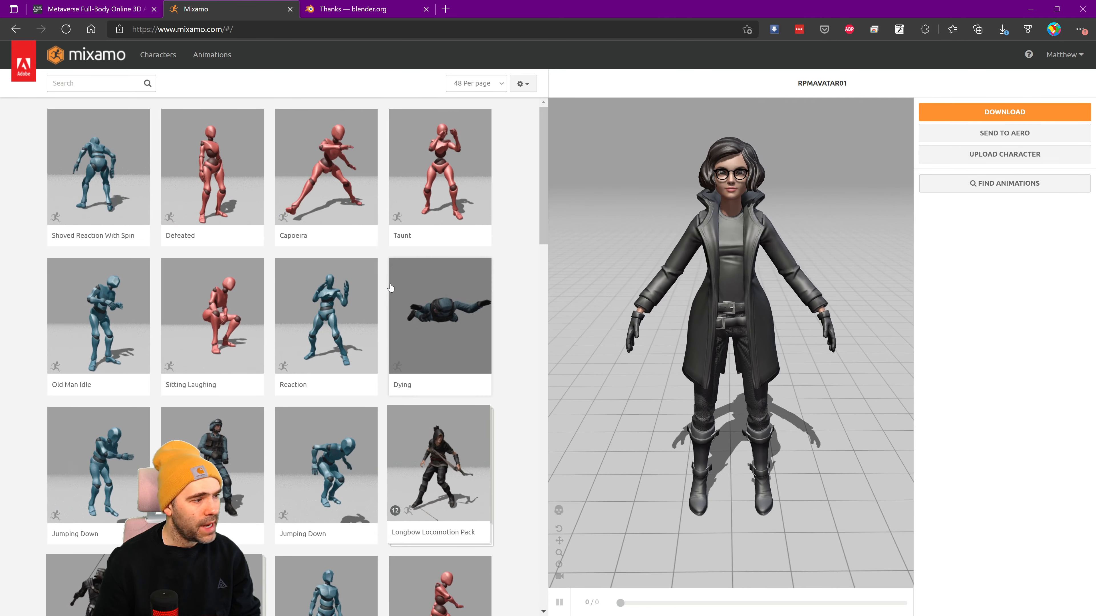
left_click(432, 169)
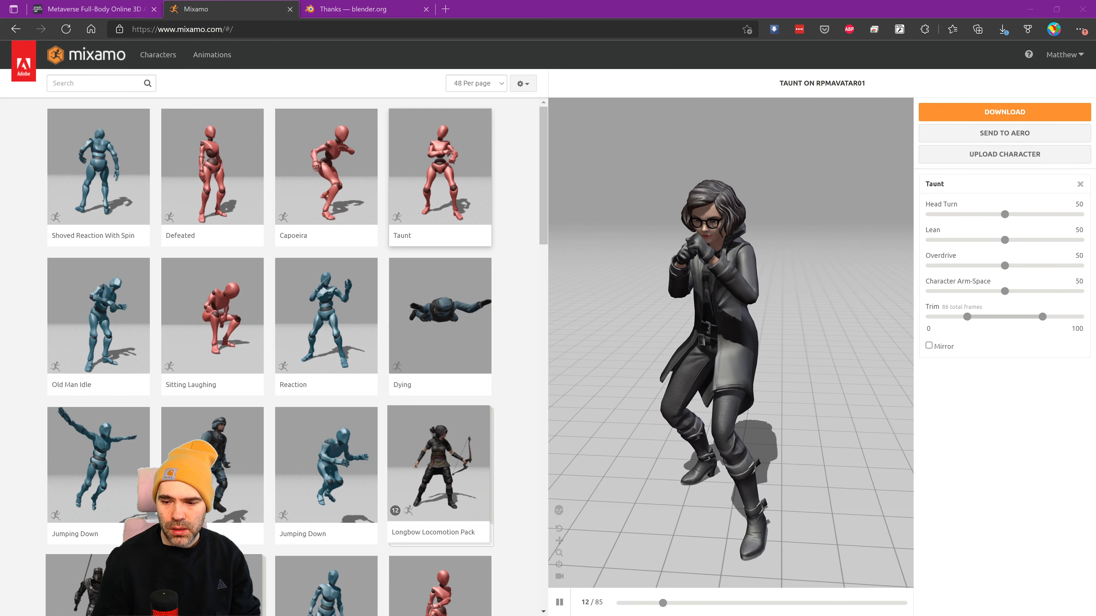
key("alt+Tab")
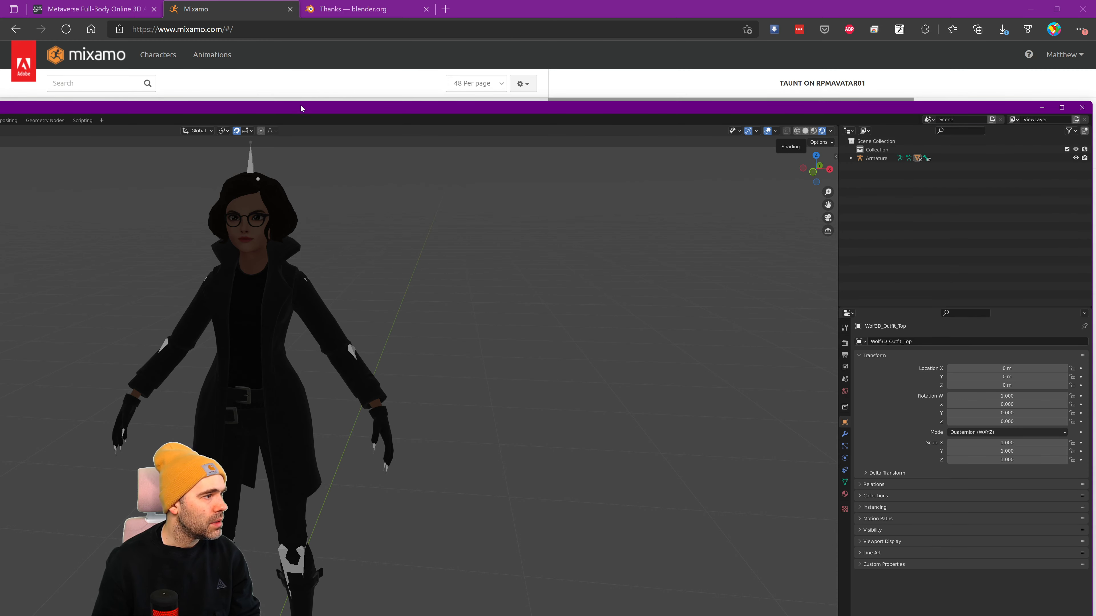
left_click_drag(204, 108, 1095, 134)
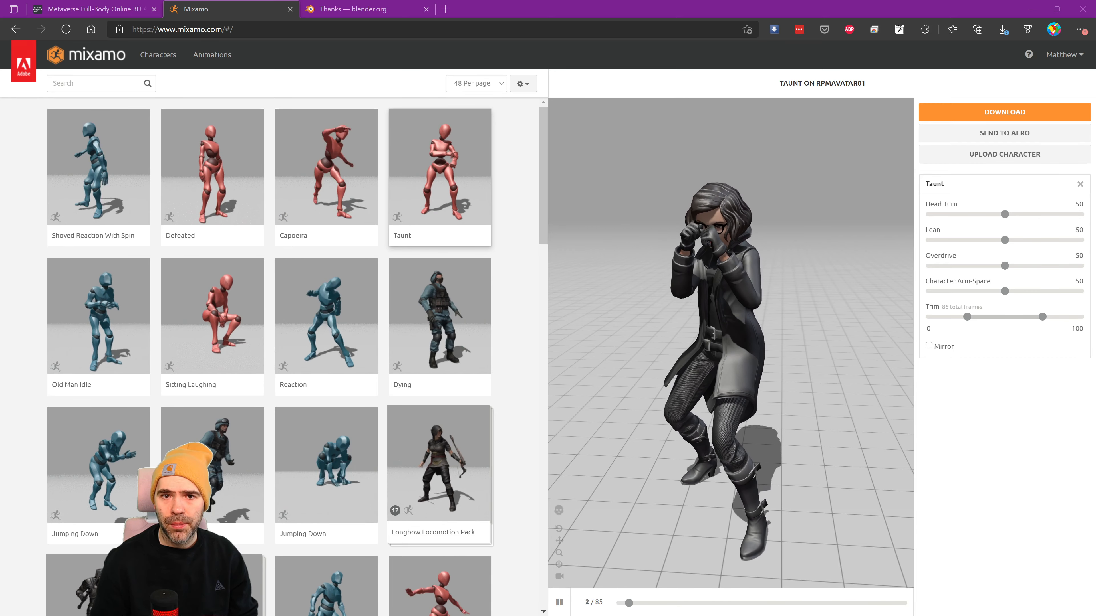
Switch to Maya, maximize its window, and inspect the avatar's meshes from several angles, selecting the Wolf3D_Outfit_Top mesh.
left_click_drag(1095, 31, 412, 90)
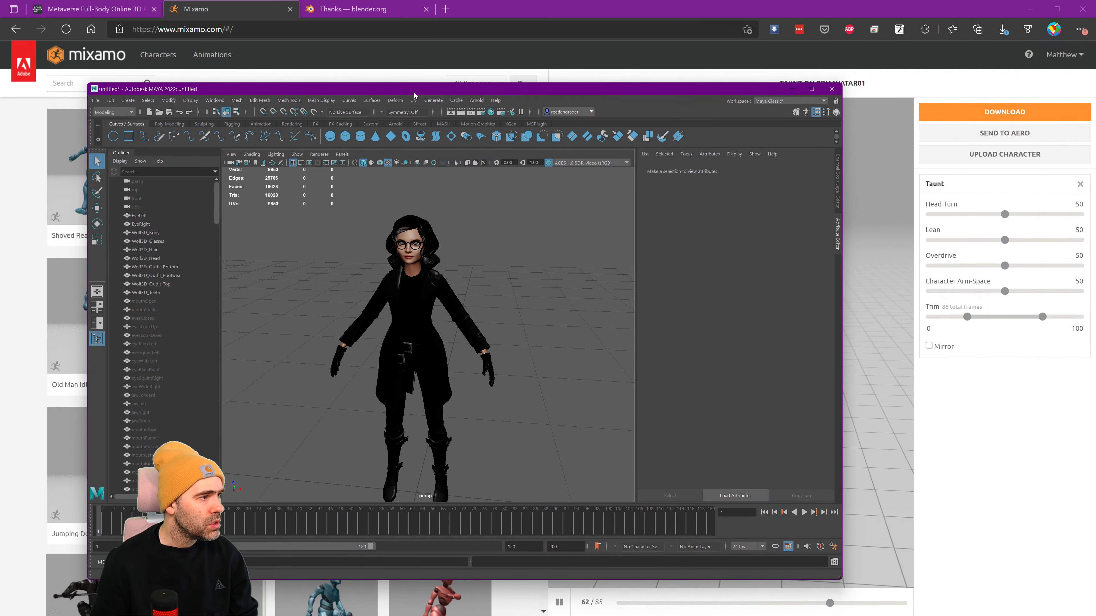
double_click(413, 91)
mouse_move(595, 271)
left_mouse_down("alt")
mouse_move(629, 255)
mouse_move(588, 258)
left_mouse_up("alt")
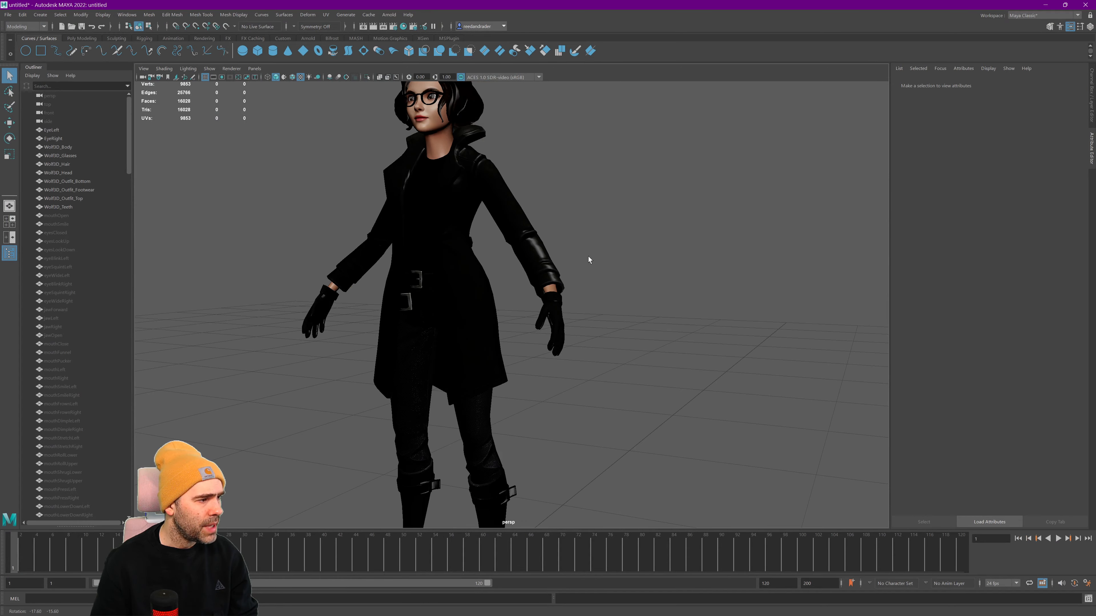
middle_click_drag(588, 259, 615, 295, "alt")
left_click_drag(457, 395, 458, 395)
left_click(311, 272)
left_click_drag(364, 233, 526, 336)
left_click_drag(688, 325, 658, 307, "alt")
left_click(649, 287)
left_click(537, 295)
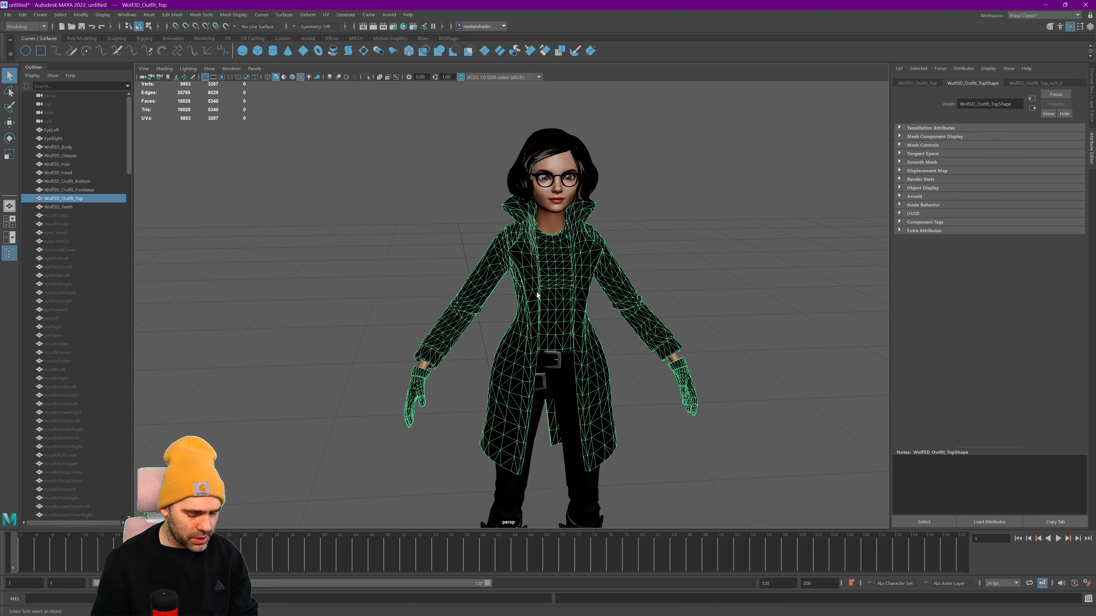
Try moving the Wolf3D_Outfit_Top mesh sideways along the X axis, and undo the move.
middle_click_drag(591, 356, 529, 312, "alt")
right_click_drag(565, 313, 426, 249, "alt")
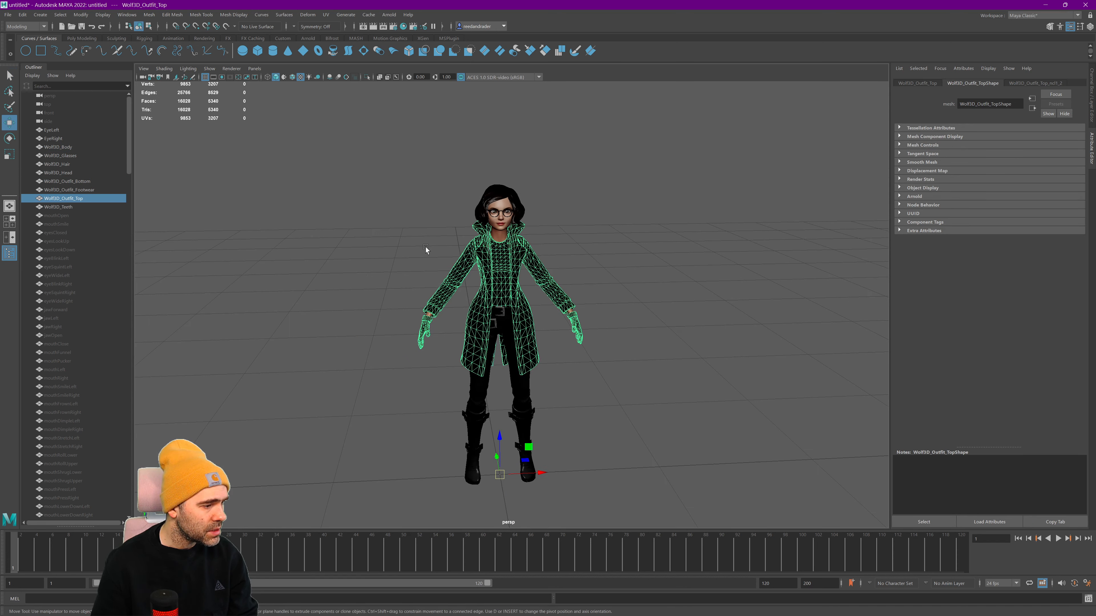
left_click_drag(526, 474, 554, 472)
key("ctrl+z")
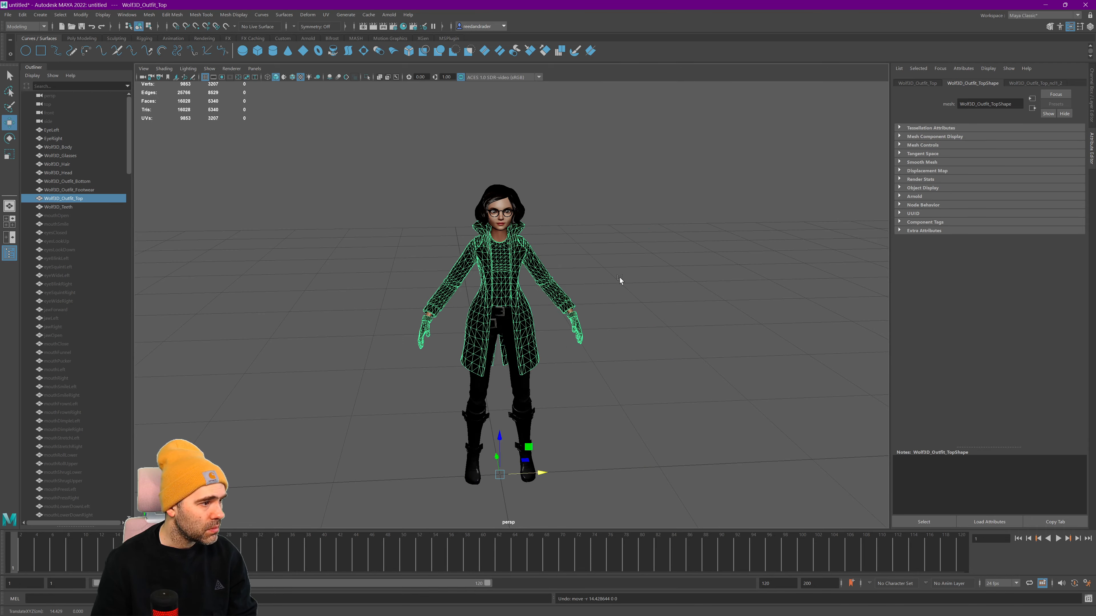
Return to Mixamo in the browser and upload RPMavatarNoSkel01.fbx from the Downloads folder as a new character.
left_click_drag(571, 3, 1095, 82)
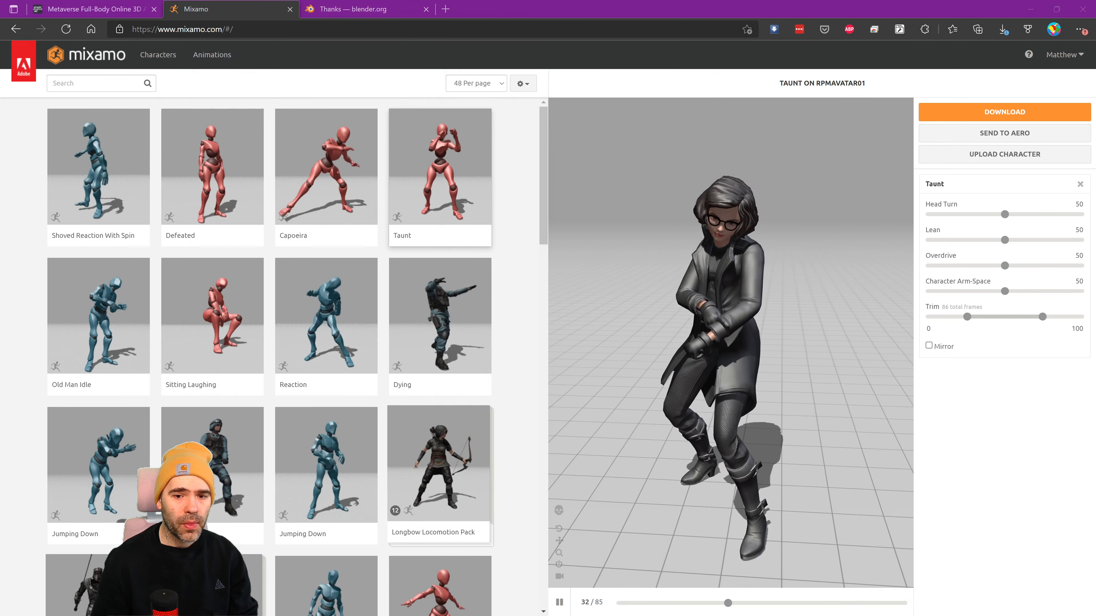
left_click(990, 154)
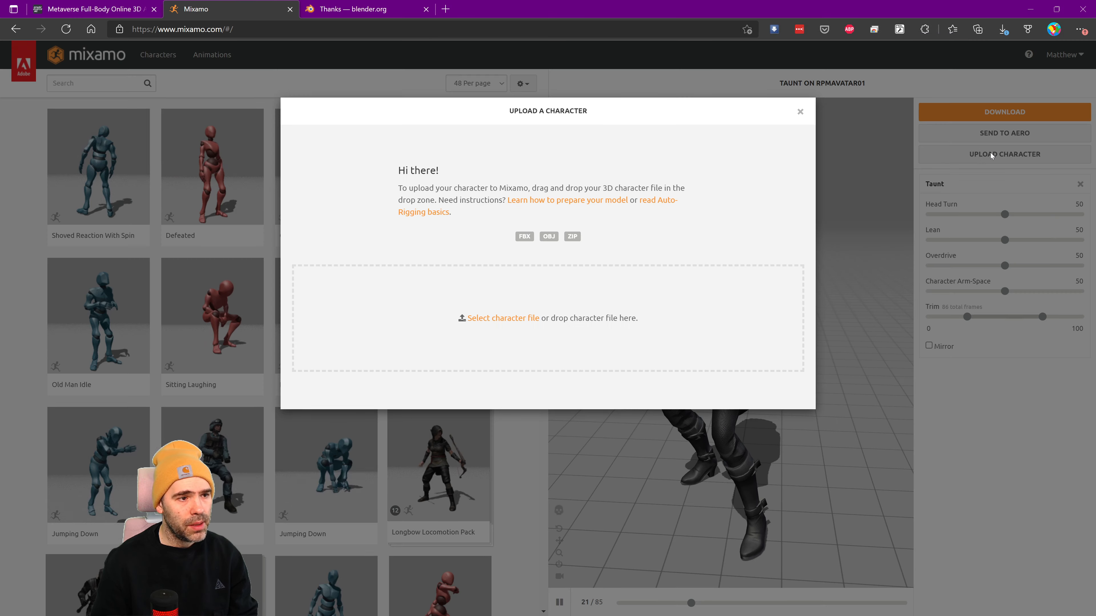
left_click(513, 317)
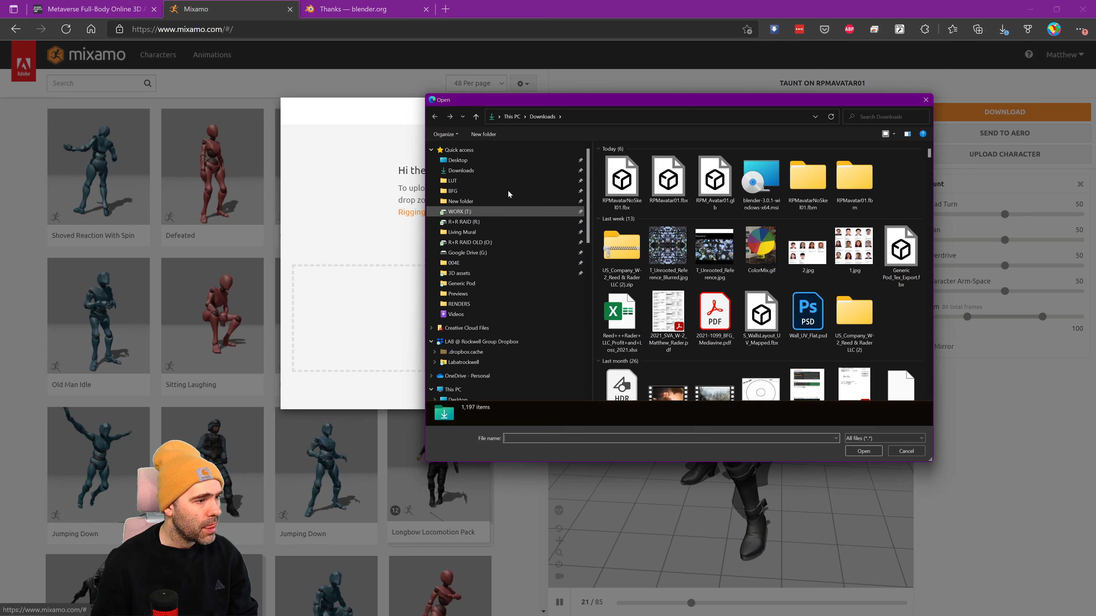
double_click(622, 179)
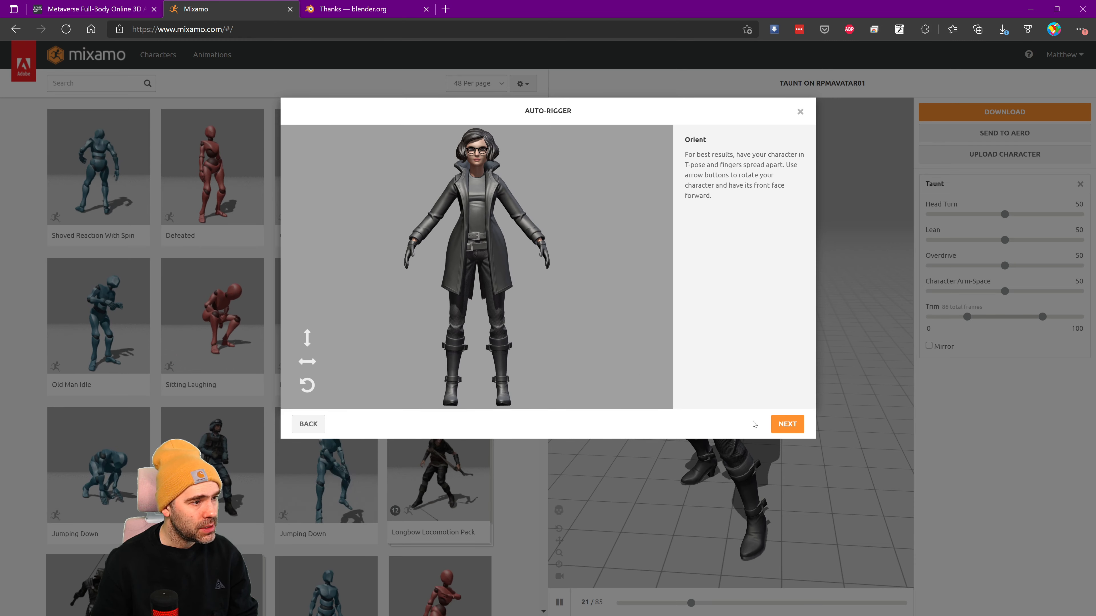
Accept the avatar's orientation, place the chin, wrist, elbow, knee and groin markers with symmetry, and start auto-rigging with Standard Skeleton (65).
left_click(797, 427)
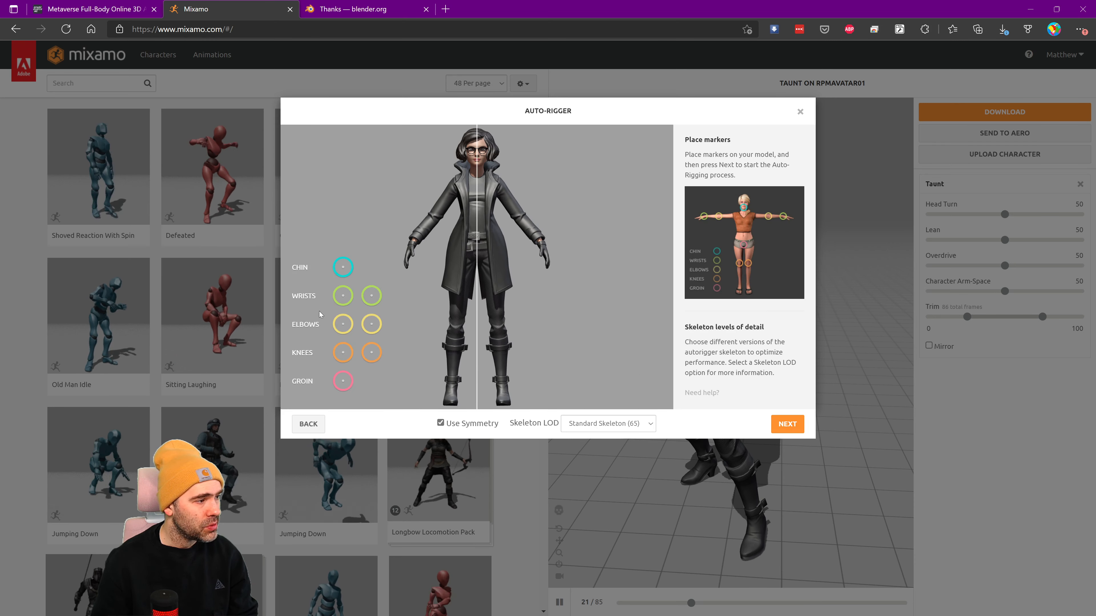
mouse_move(338, 268)
left_mouse_down()
mouse_move(444, 216)
mouse_move(477, 166)
left_mouse_up()
mouse_move(338, 296)
left_mouse_down()
mouse_move(391, 241)
mouse_move(413, 243)
left_mouse_up()
mouse_move(341, 330)
left_mouse_down()
mouse_move(419, 280)
mouse_move(435, 220)
left_mouse_up()
left_click_drag(341, 354, 456, 329)
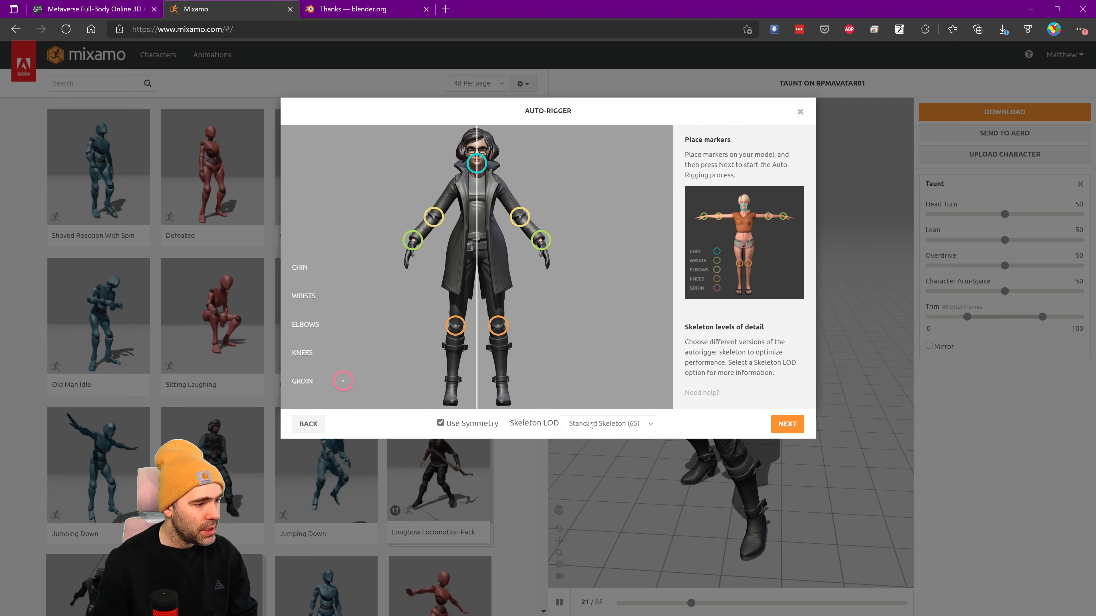
left_click_drag(351, 385, 477, 259)
left_click(781, 431)
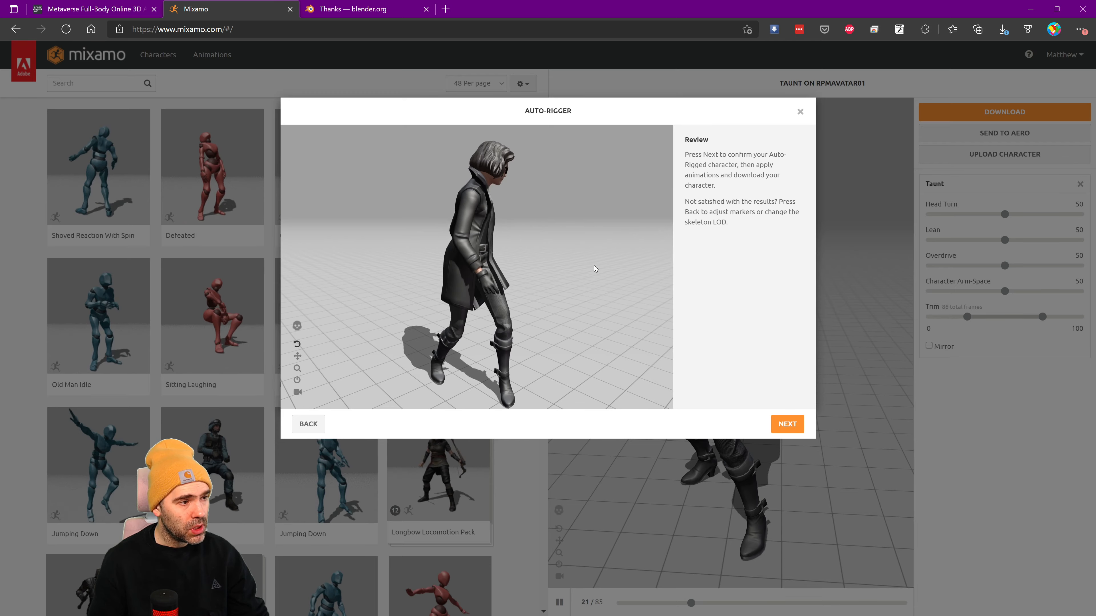
Confirm the auto-rigged avatar as the replacement for the previous character, and apply the Dying animation to it.
left_click(777, 426)
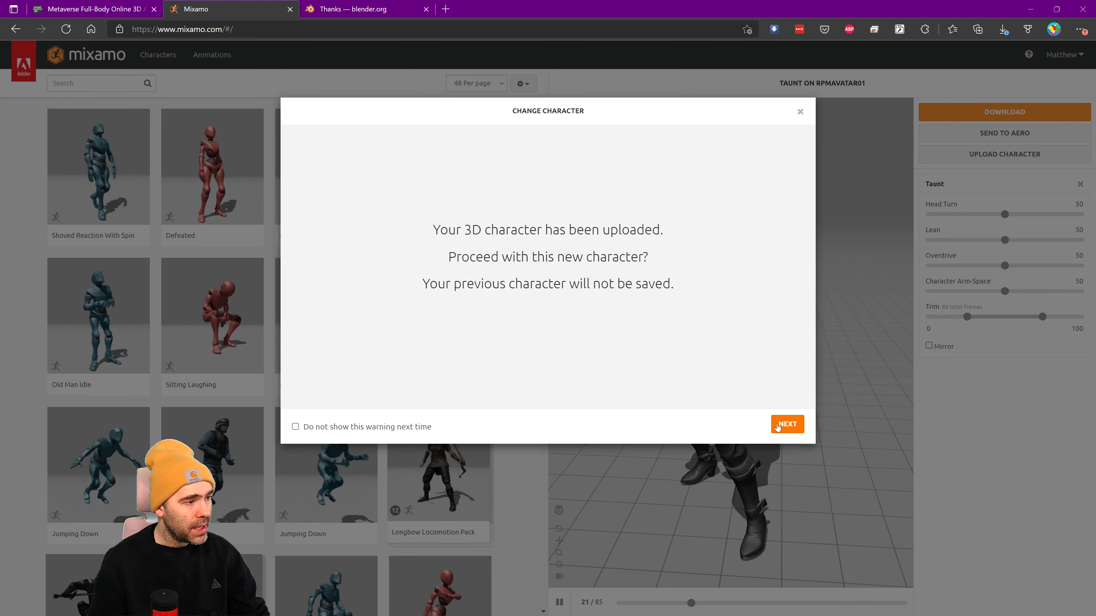
left_click(776, 425)
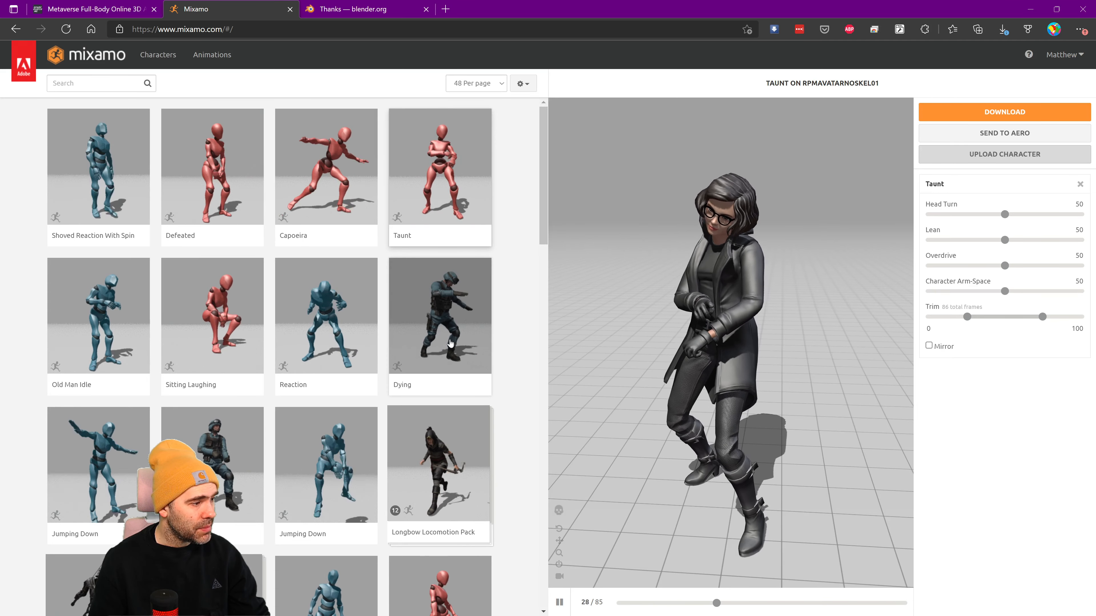
left_click(444, 320)
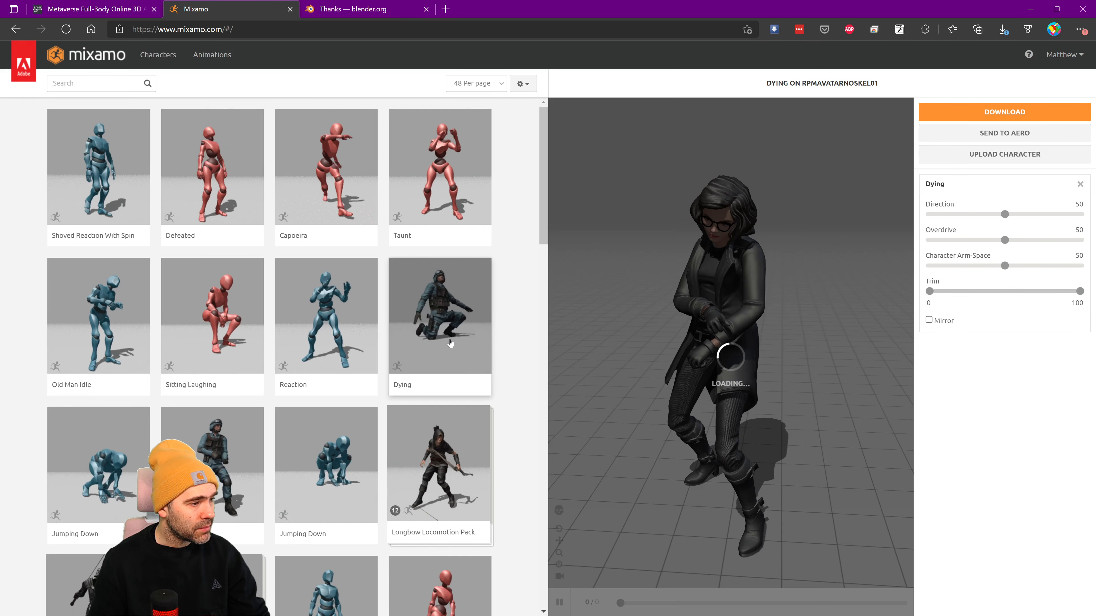